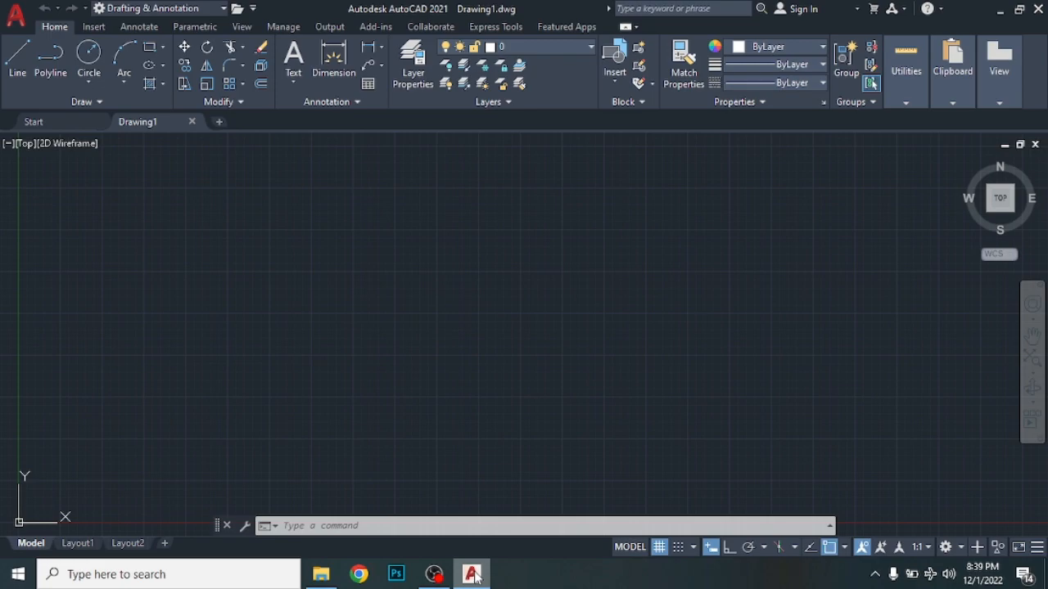
# Set the drawing's length units to Architectural with a precision of 0'-0".
pyautogui.write('u')
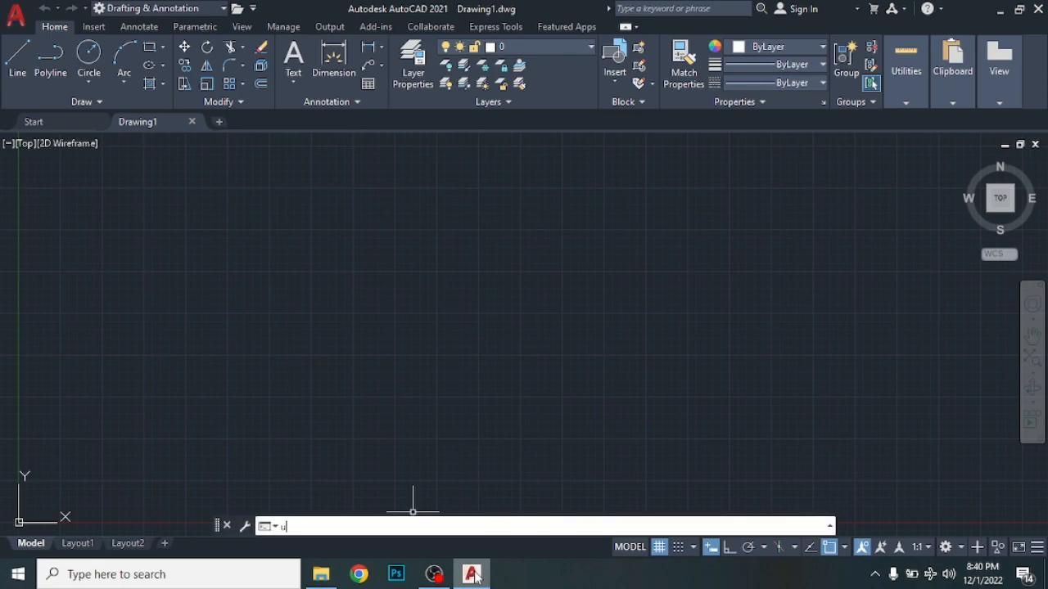
pyautogui.write('n')
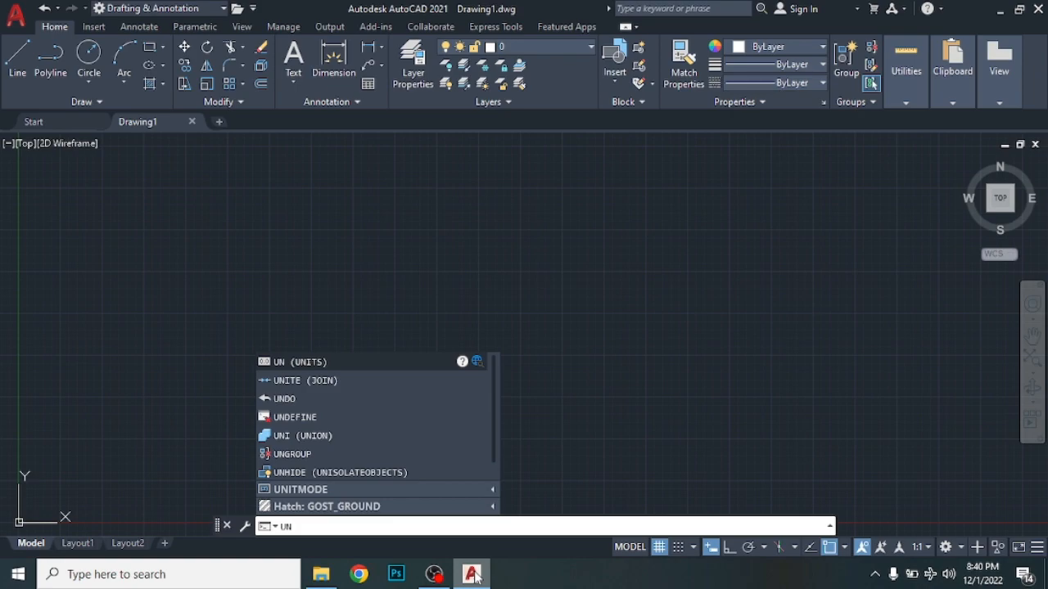
pyautogui.press('Return')
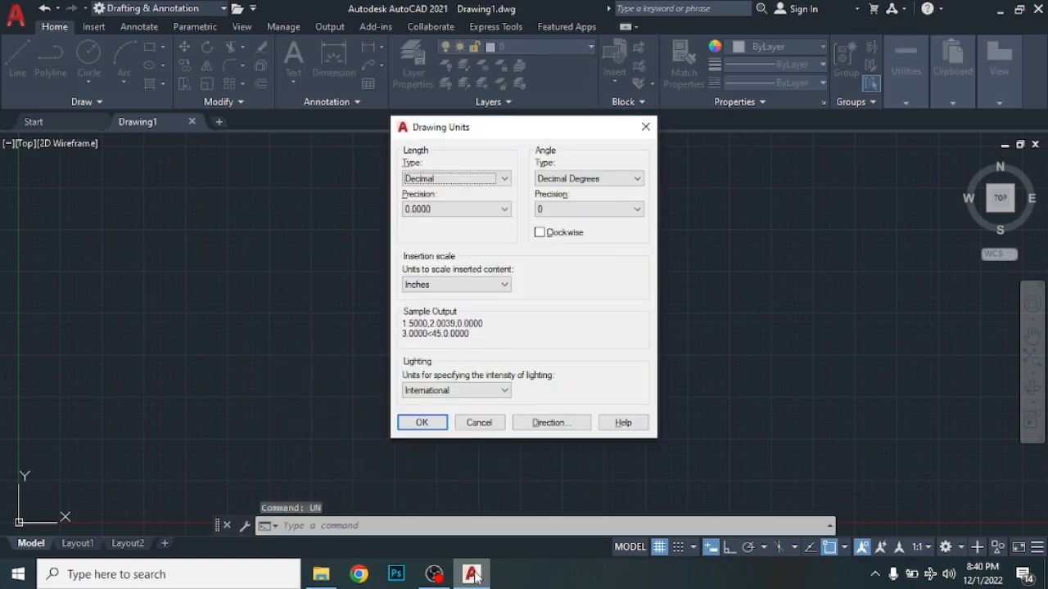
pyautogui.click(503, 180)
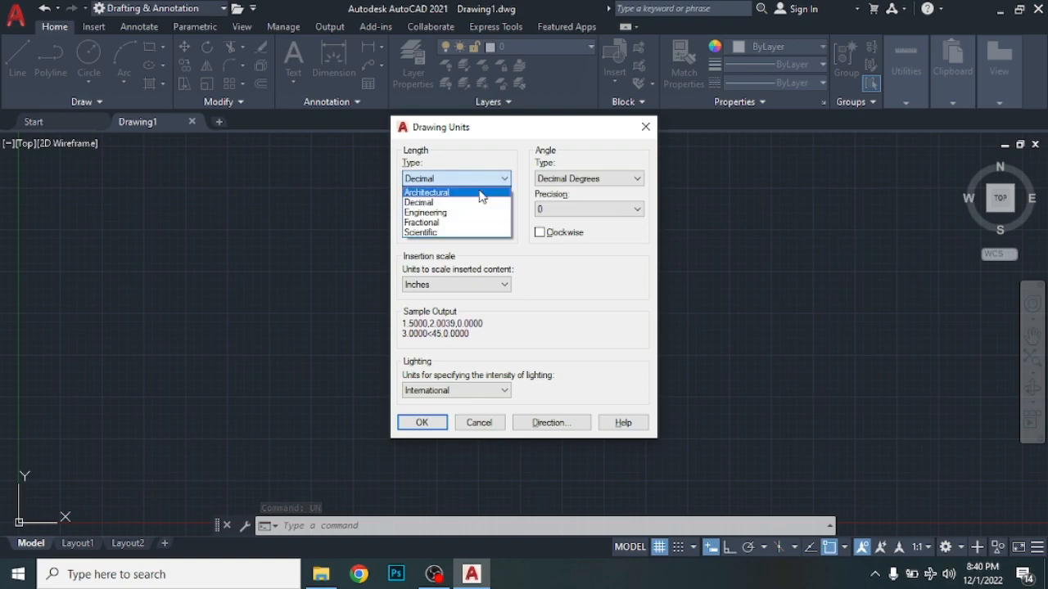
pyautogui.click(481, 197)
pyautogui.click(504, 211)
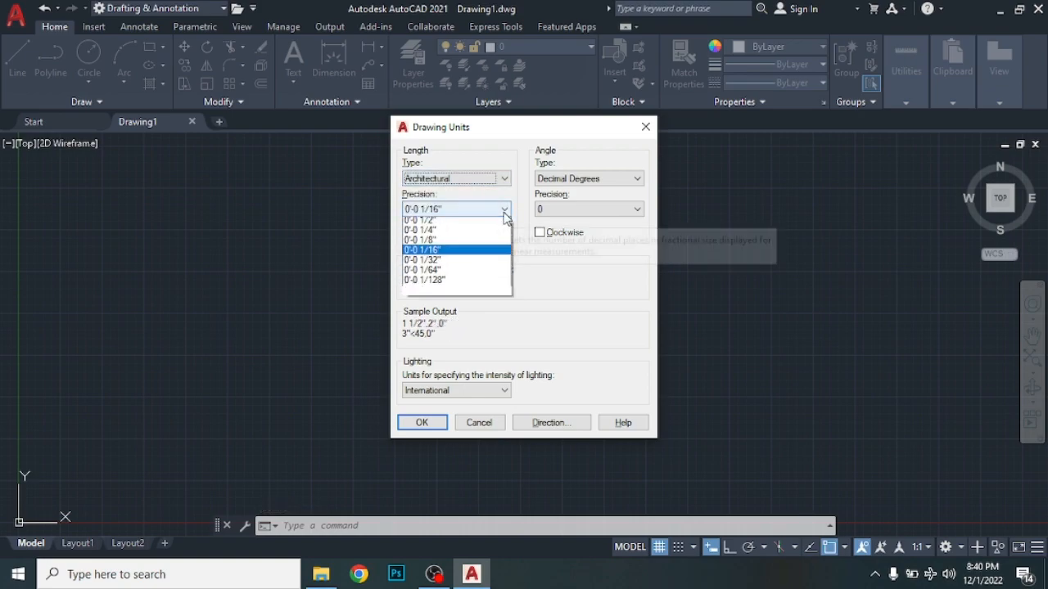
pyautogui.click(467, 221)
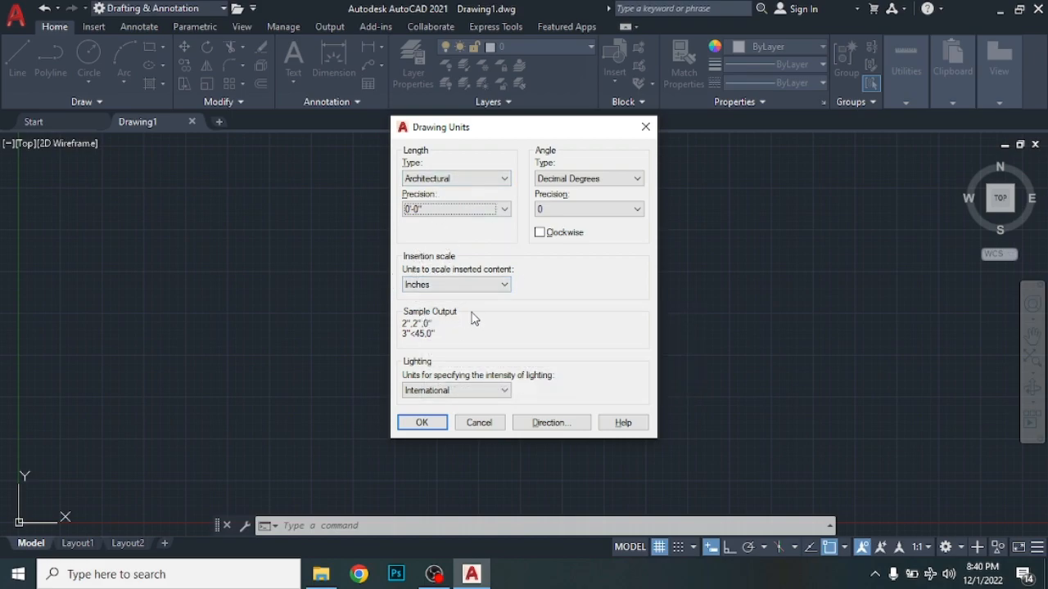
pyautogui.click(421, 424)
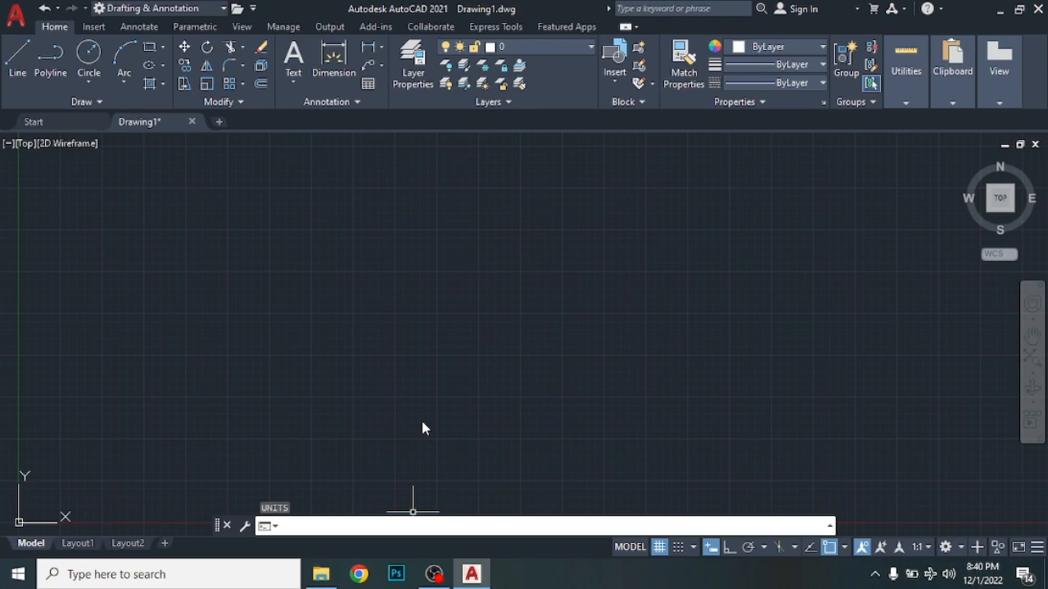
# Set the model space limits with the lower left corner at 0,0 and the upper right corner at 100',70'.
pyautogui.write('LIM')
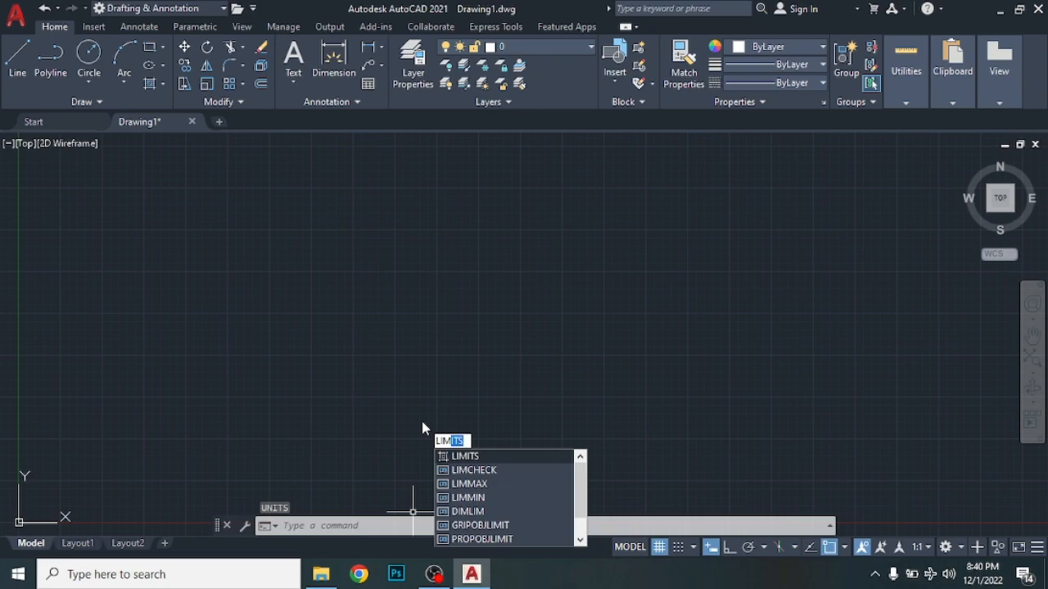
pyautogui.press('Return')
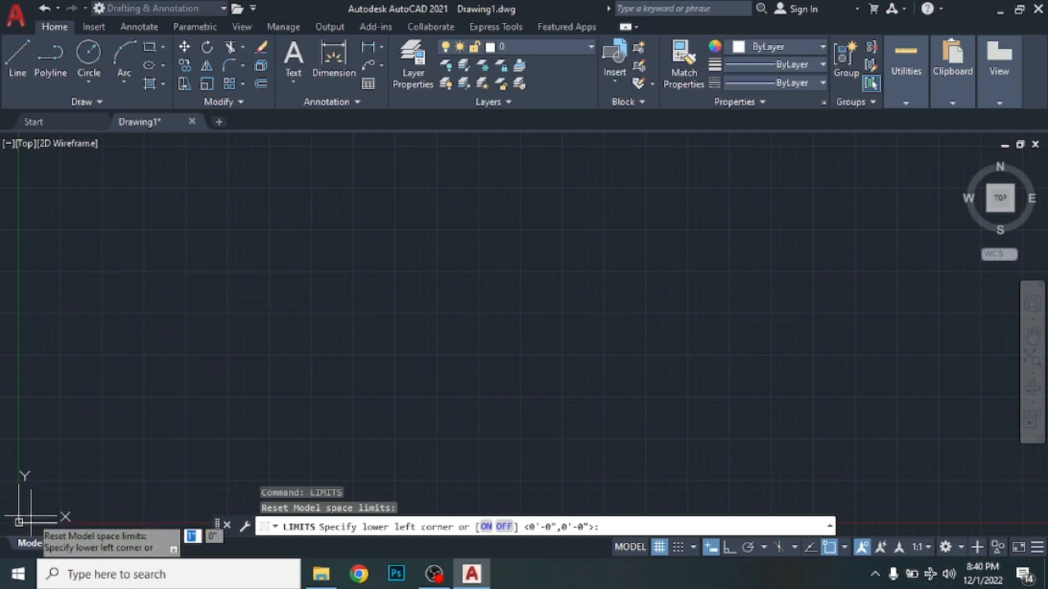
pyautogui.write('0,0')
pyautogui.press('Return')
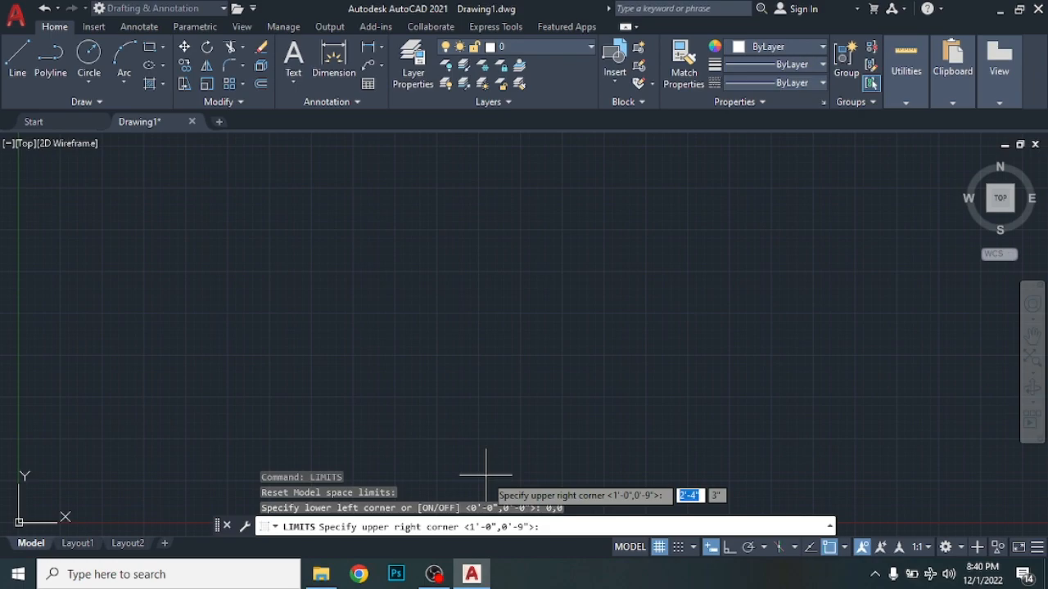
pyautogui.write("100'")
pyautogui.press('Tab')
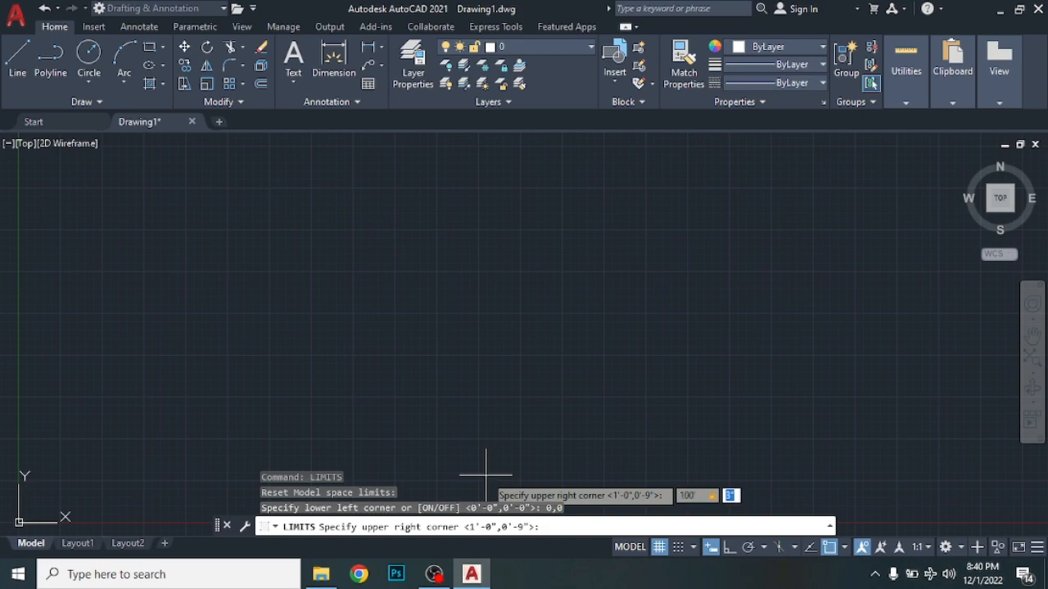
pyautogui.write("70'")
pyautogui.press('Return')
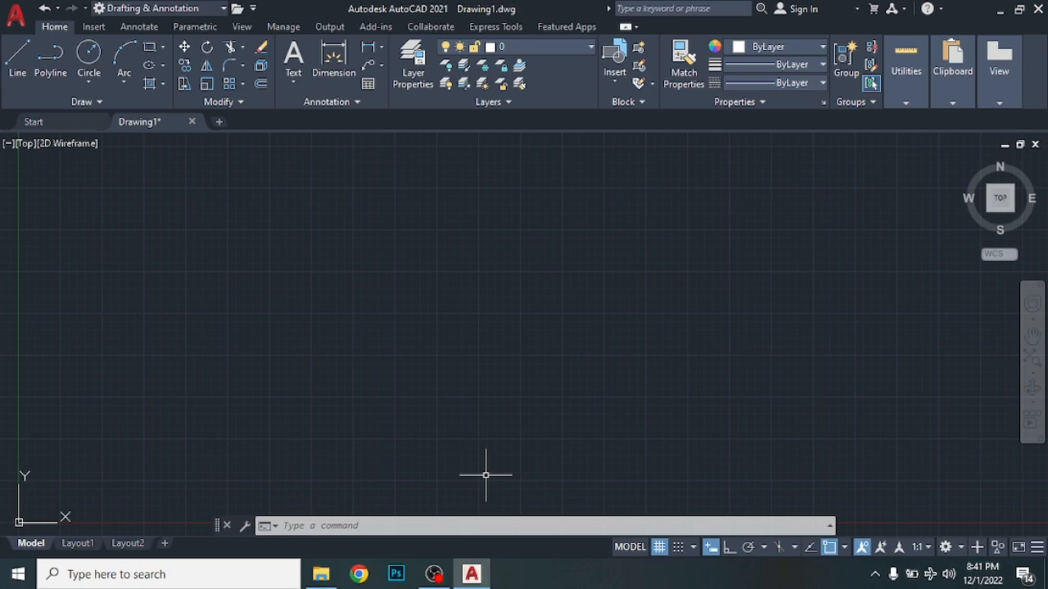
# Zoom All so the view covers the full drawing limits.
pyautogui.write('z')
pyautogui.press('Return')
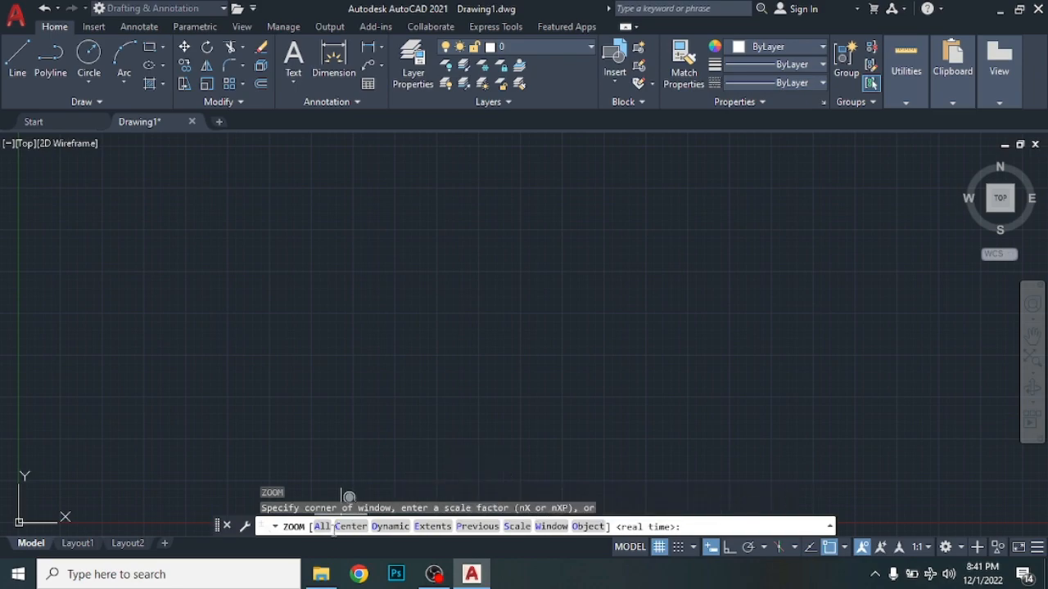
pyautogui.click(322, 528)
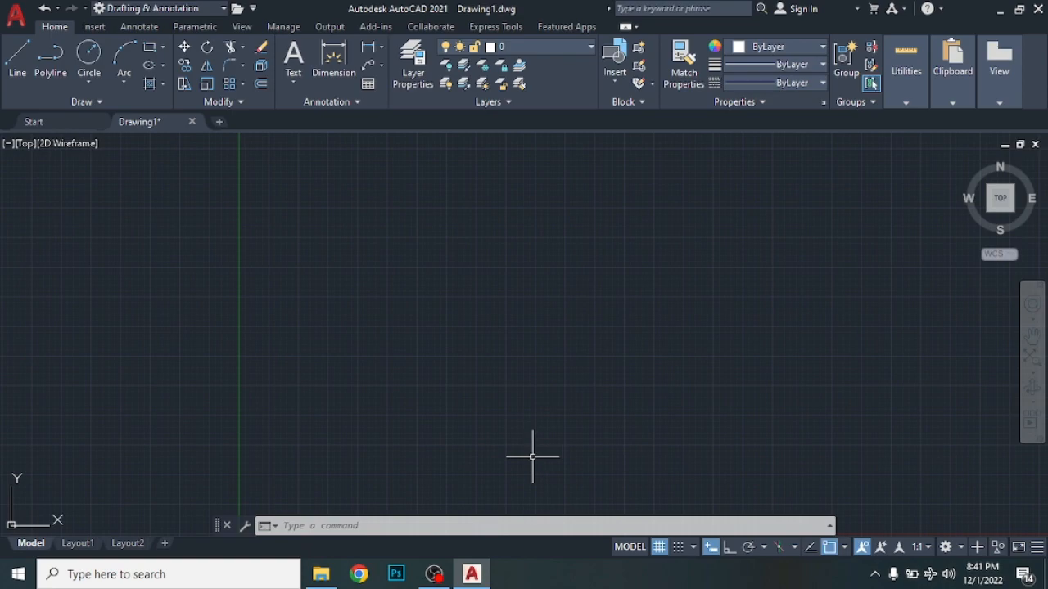
pyautogui.write('c')
pyautogui.press('Return')
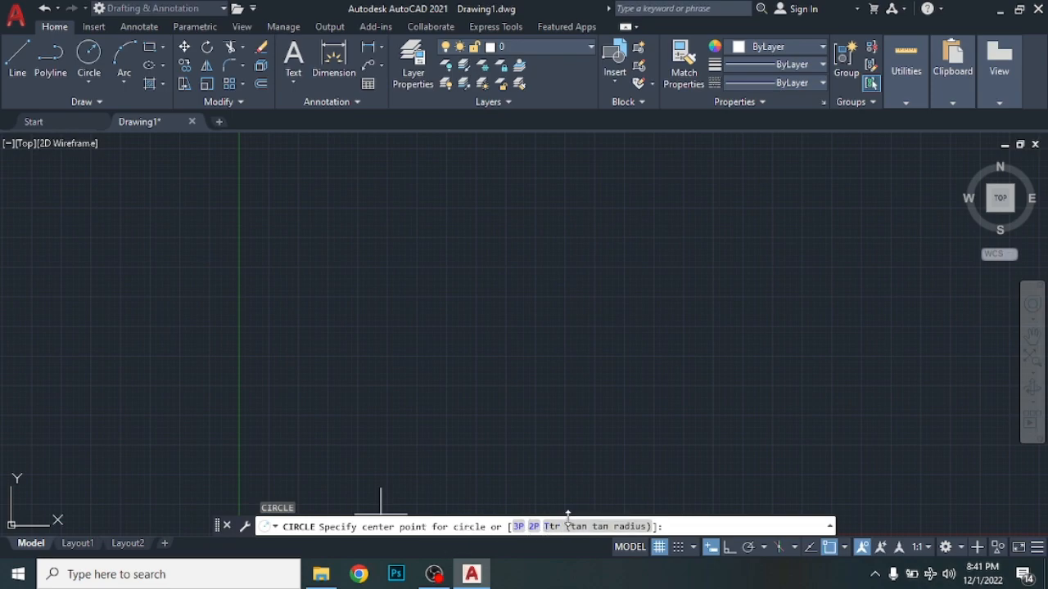
pyautogui.press('Escape')
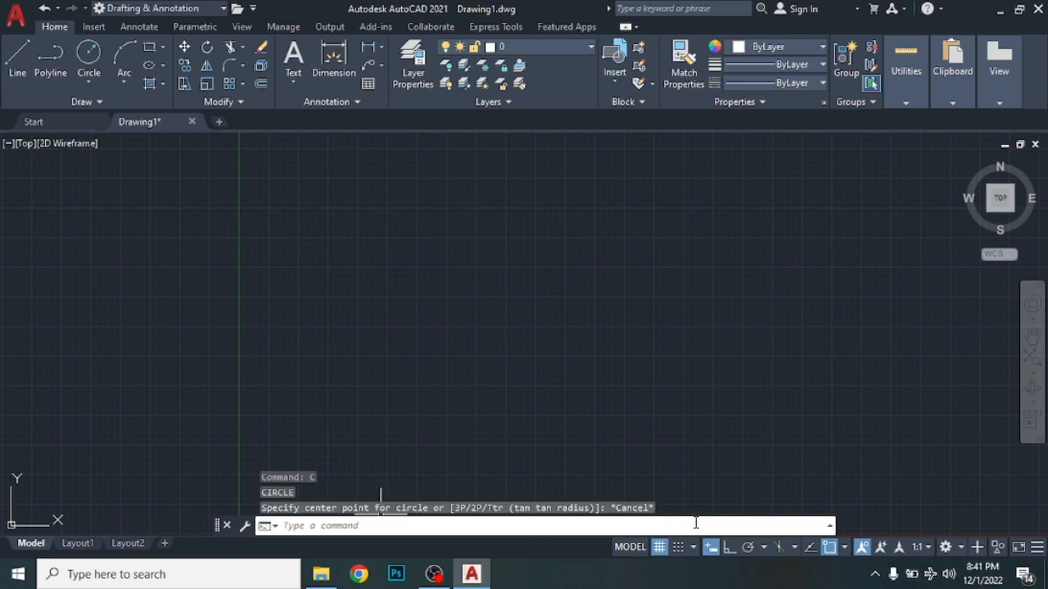
# Draw a circle by centre and radius in the left half of the empty drawing area, with a radius of 5'.
pyautogui.click(91, 55)
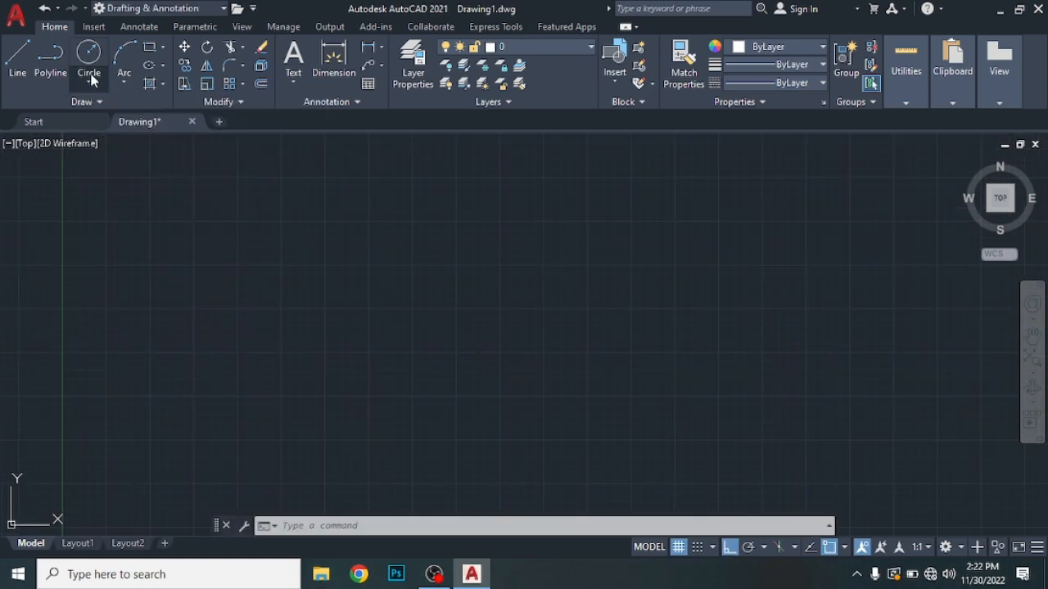
pyautogui.click(88, 82)
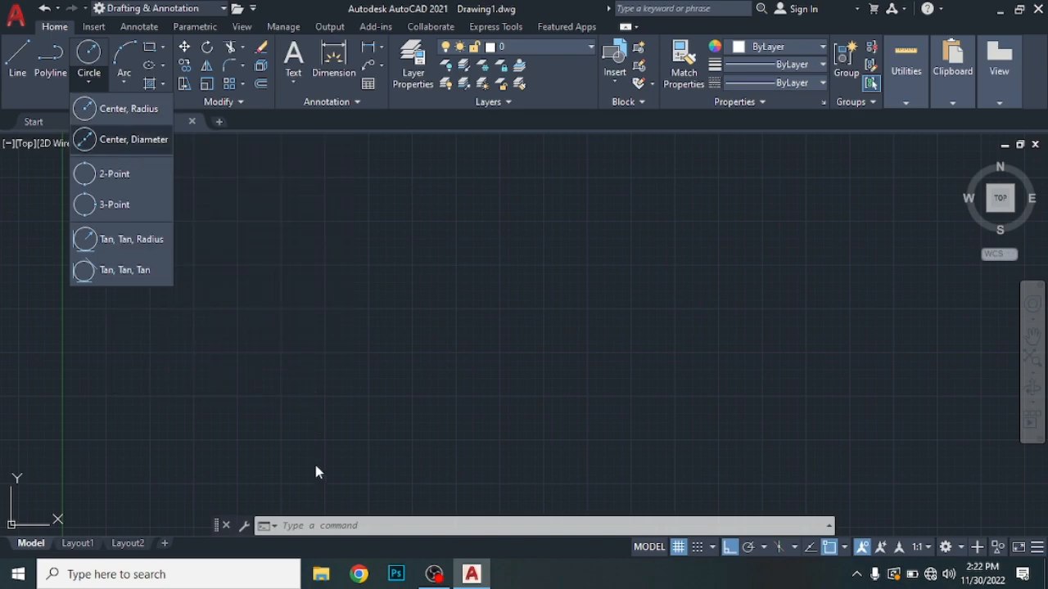
pyautogui.click(314, 526)
pyautogui.write('c')
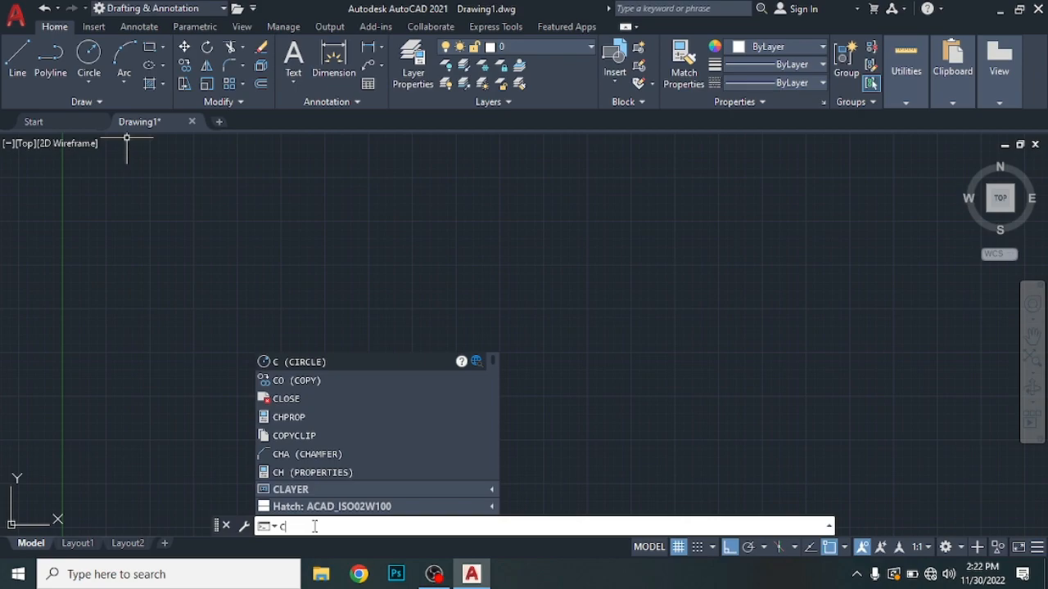
pyautogui.press('Return')
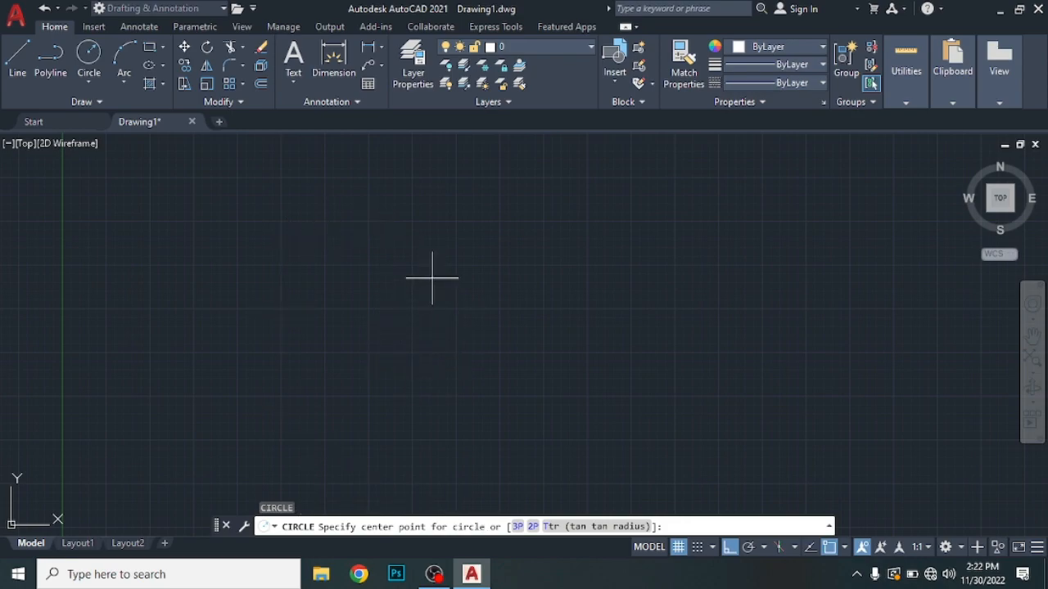
pyautogui.click(259, 284)
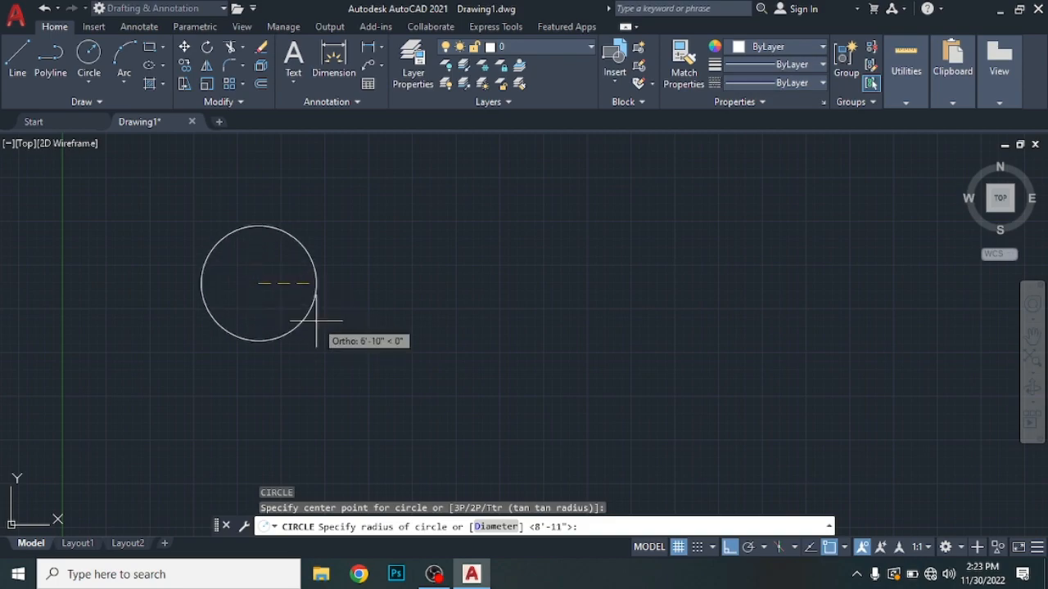
pyautogui.write("5'")
pyautogui.press('Return')
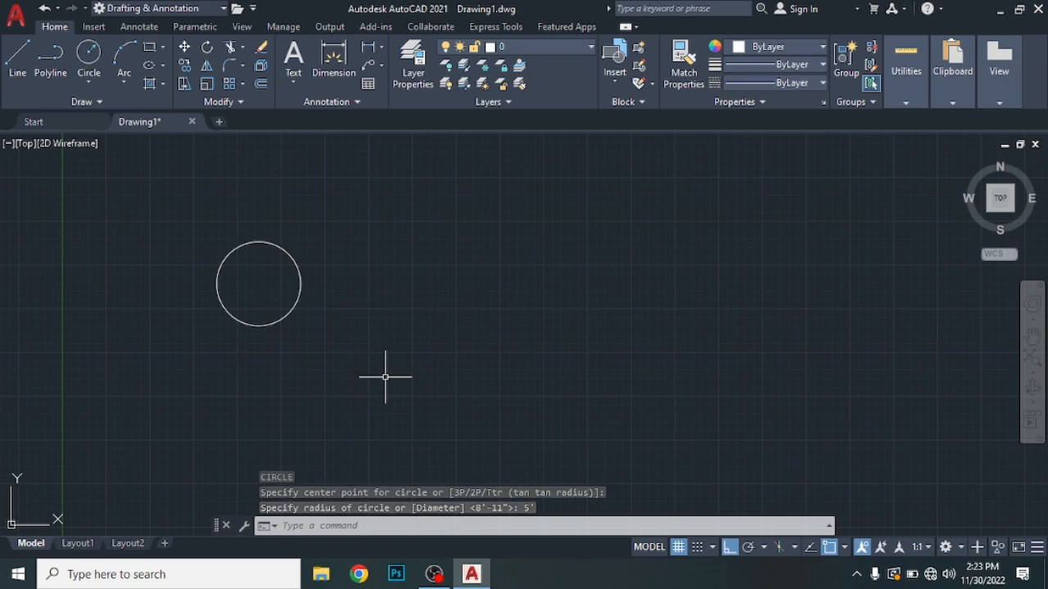
# Draw a second circle to the right of the first one by centre and diameter, with a diameter of 5'.
pyautogui.scroll(2, 296, 274)
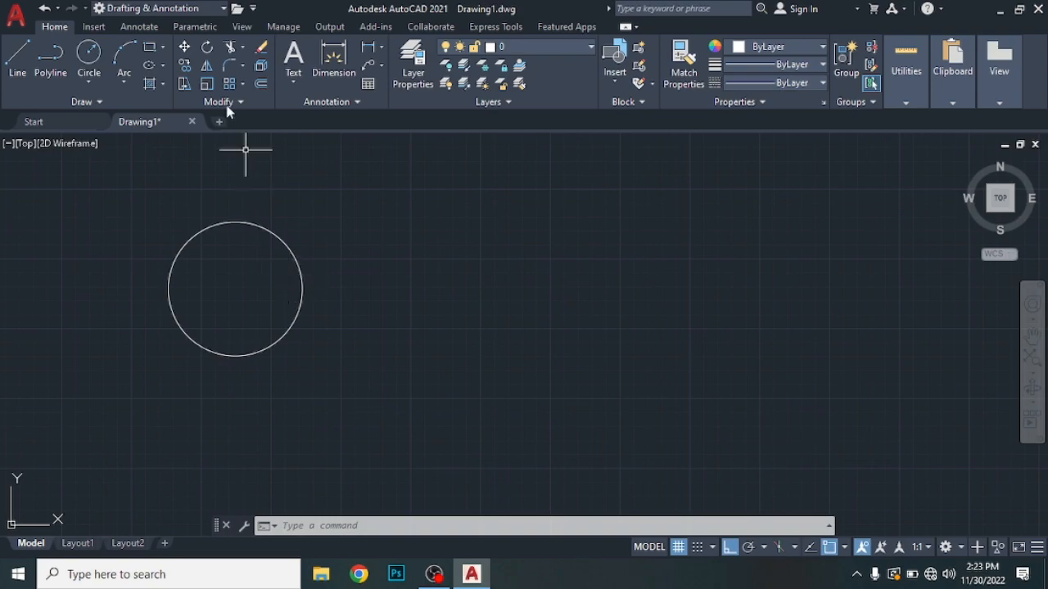
pyautogui.click(88, 75)
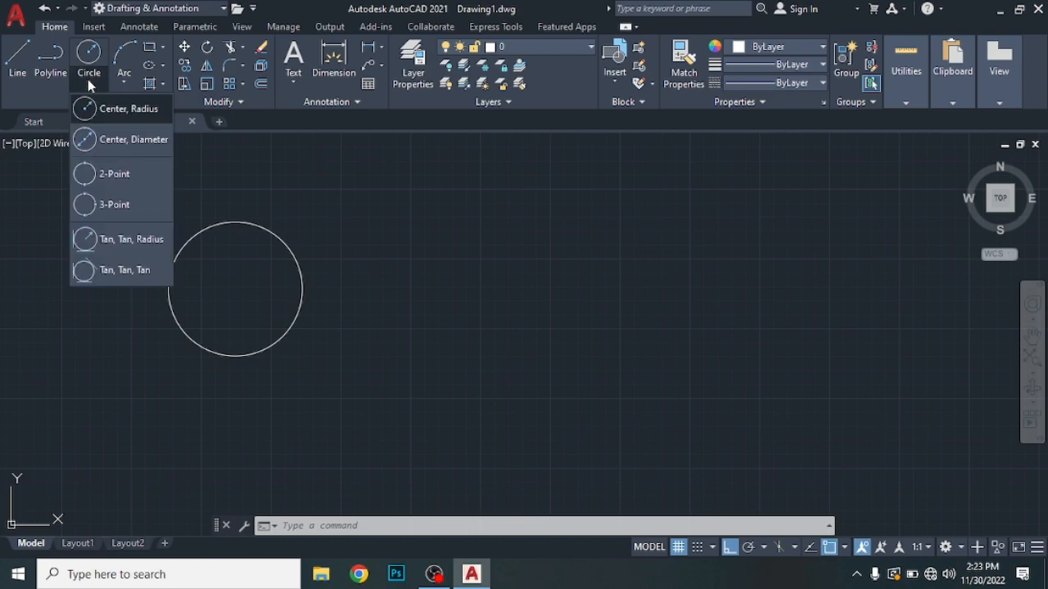
pyautogui.click(350, 531)
pyautogui.write('c')
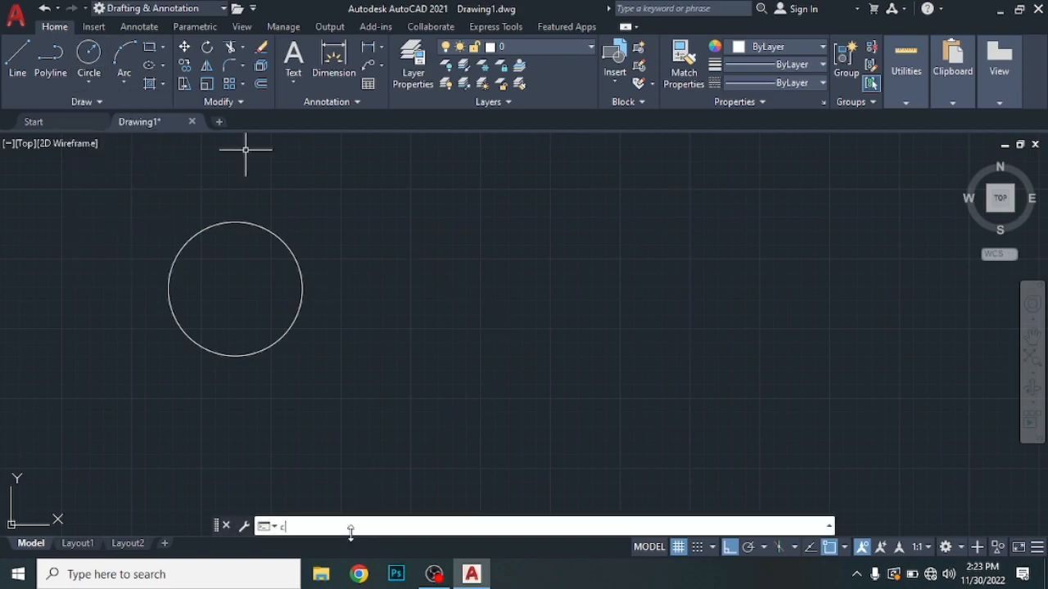
pyautogui.press('Return')
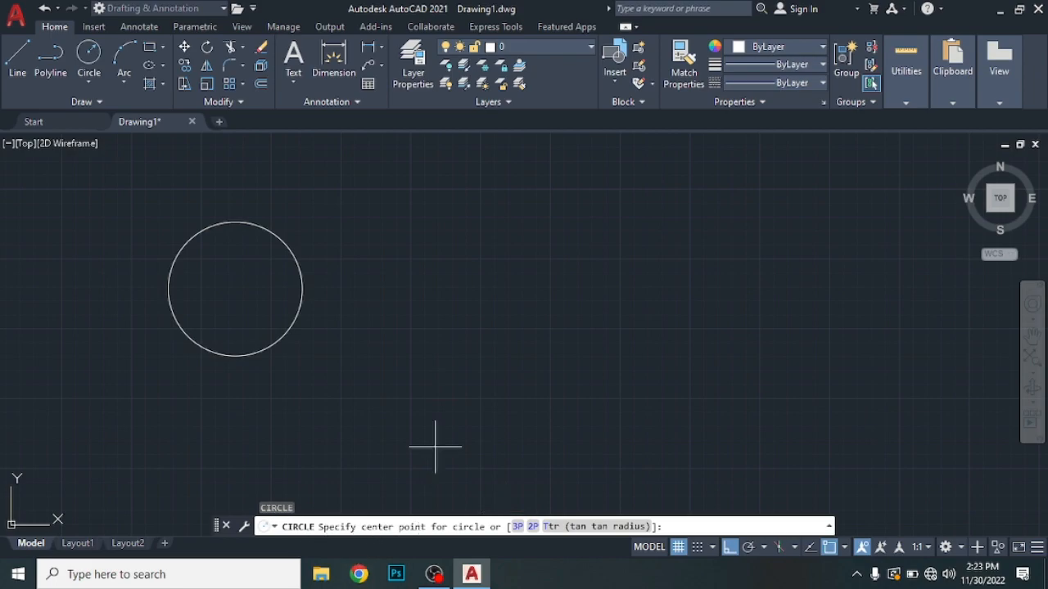
pyautogui.click(512, 277)
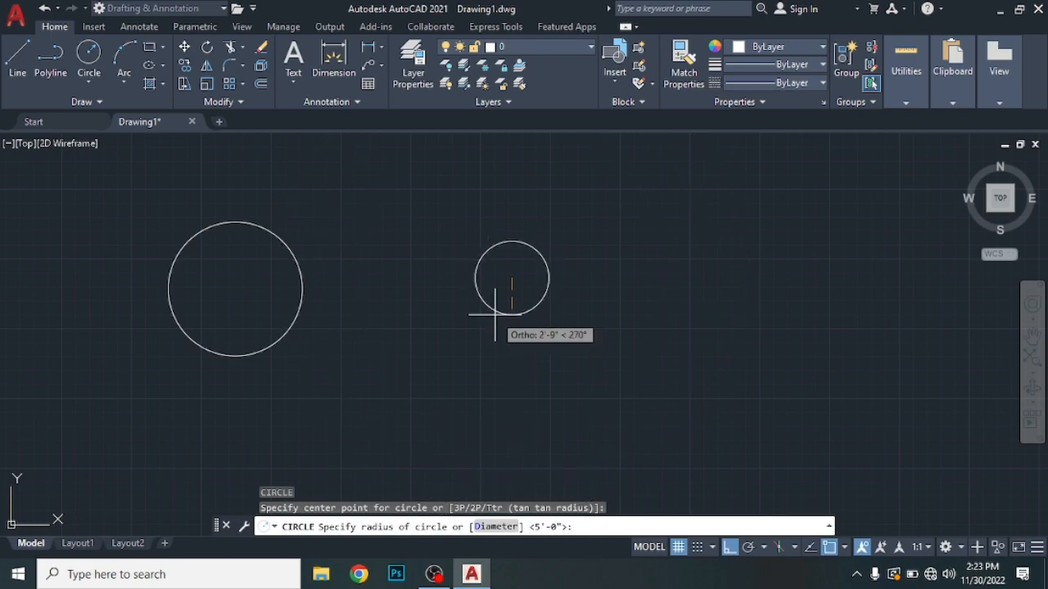
pyautogui.click(496, 527)
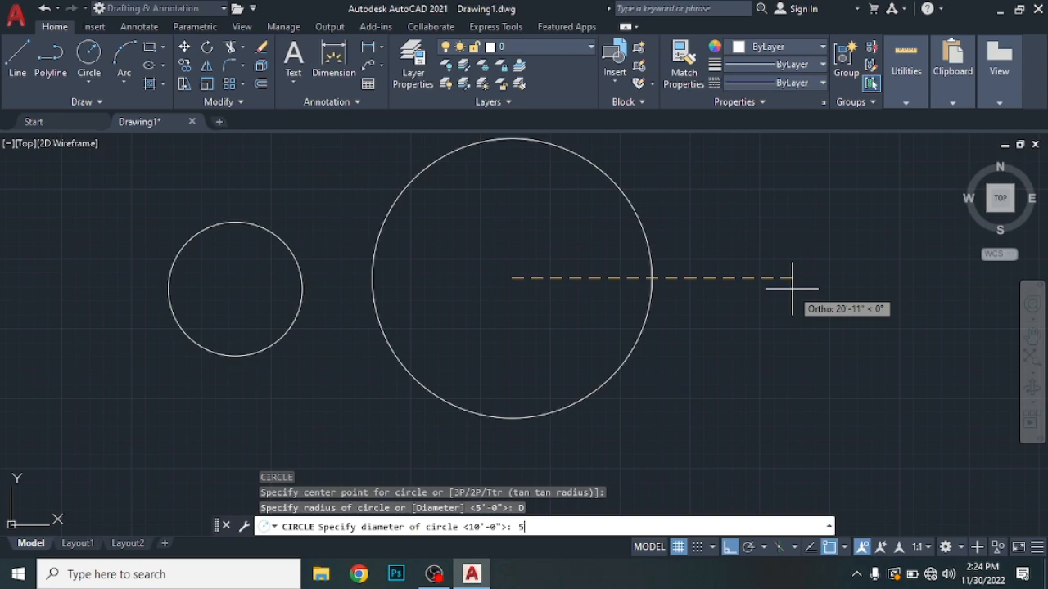
pyautogui.press('Return')
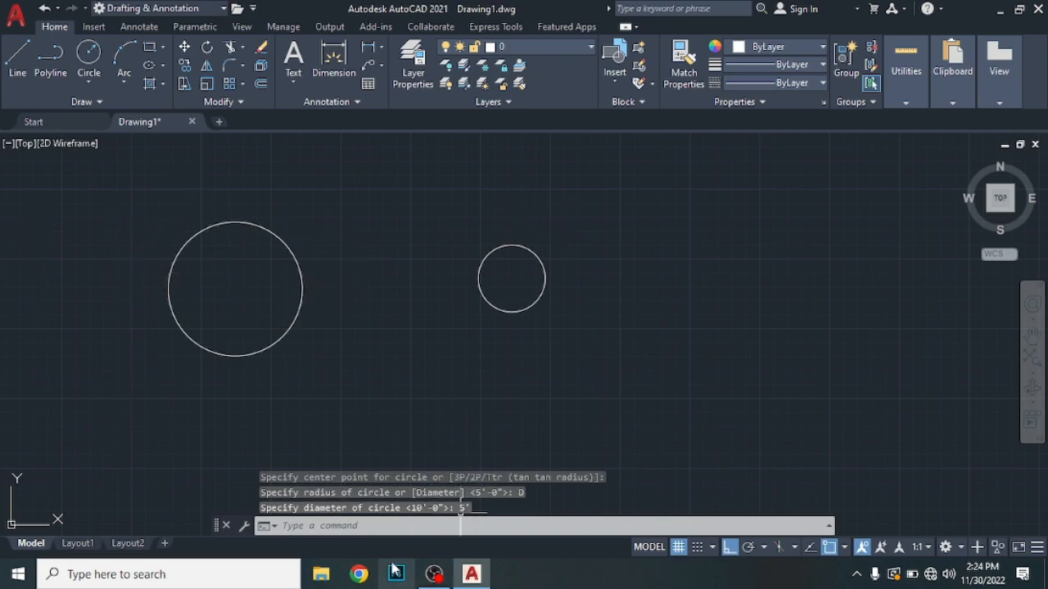
# Draw a third circle below and between the two existing circles by centre and diameter, with a diameter of 10'.
pyautogui.write('c')
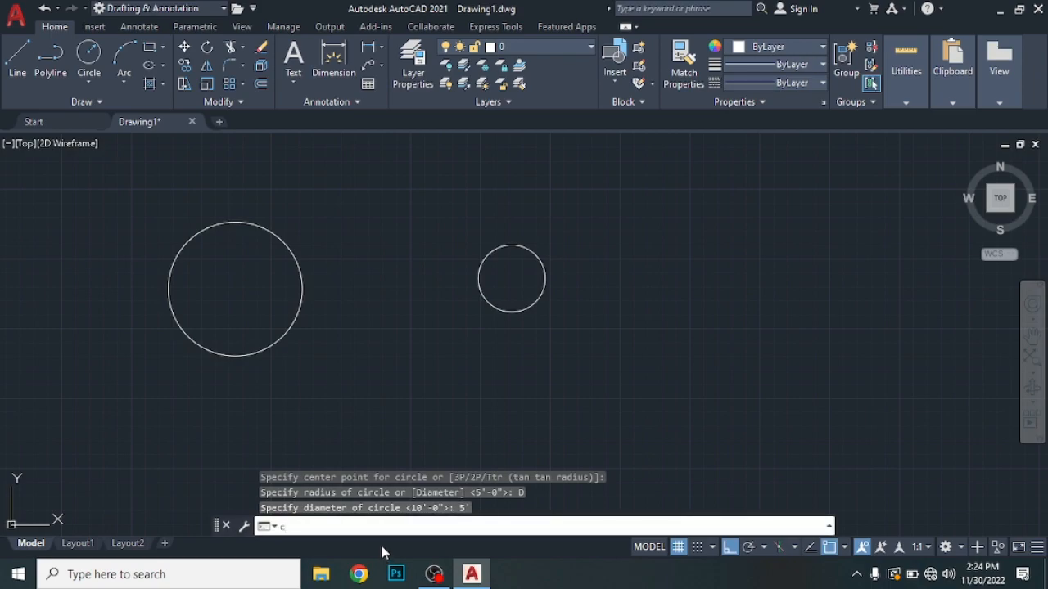
pyautogui.press('Return')
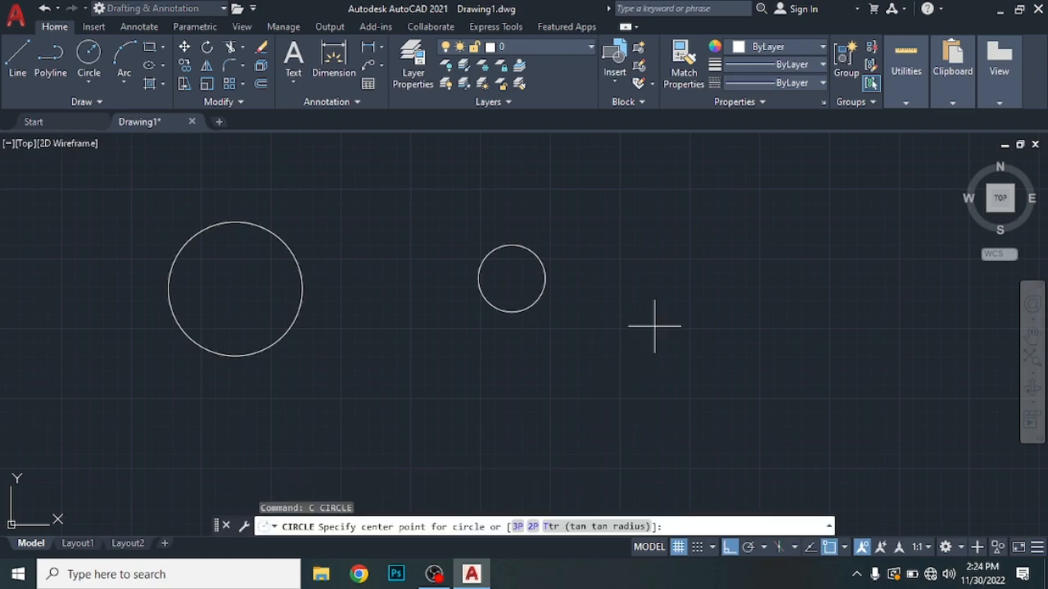
pyautogui.click(409, 405)
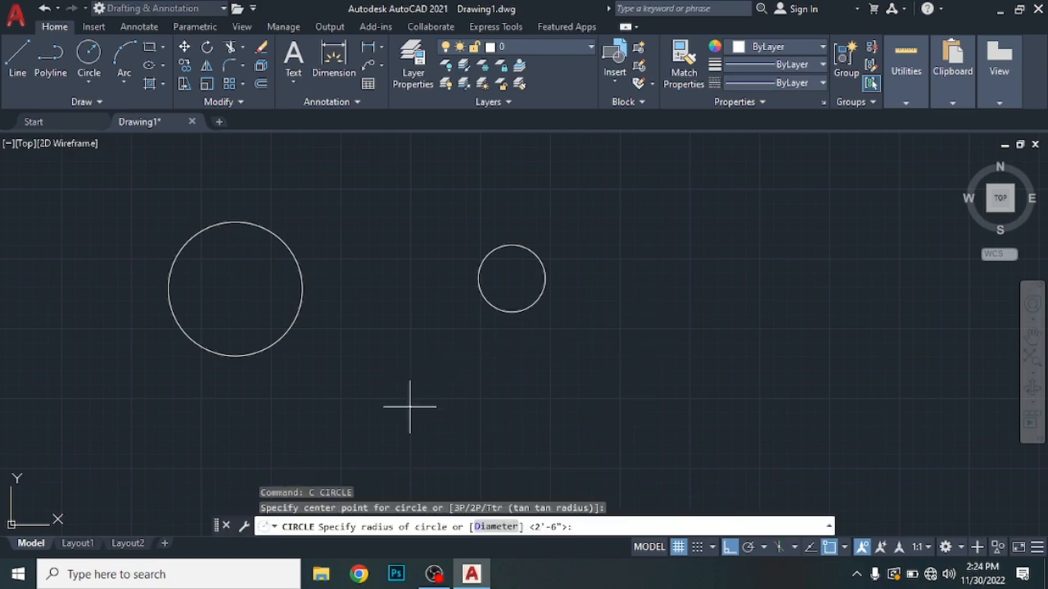
pyautogui.click(504, 531)
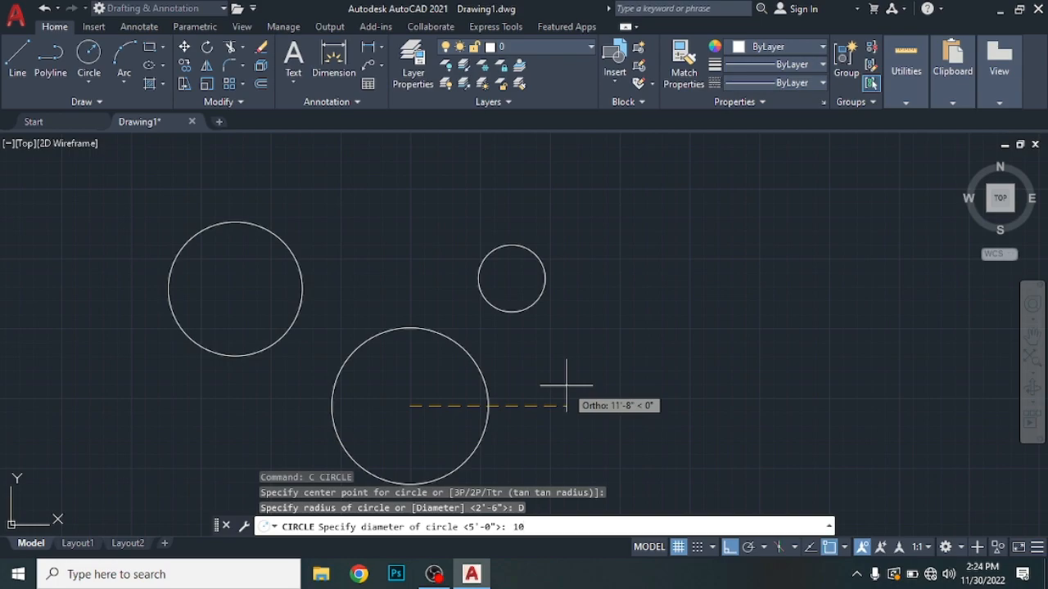
pyautogui.press('Return')
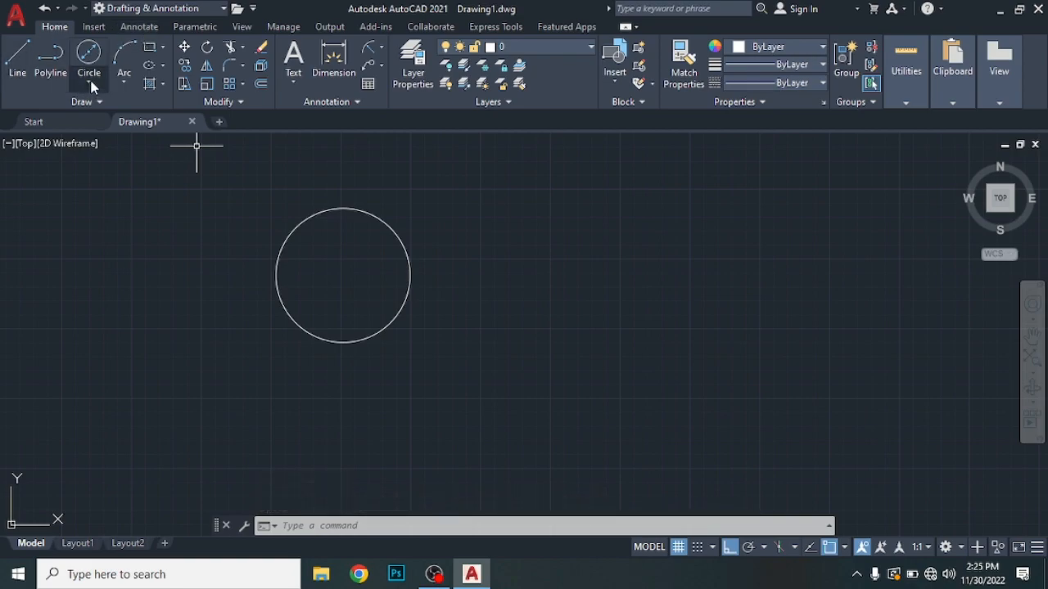
pyautogui.click(91, 85)
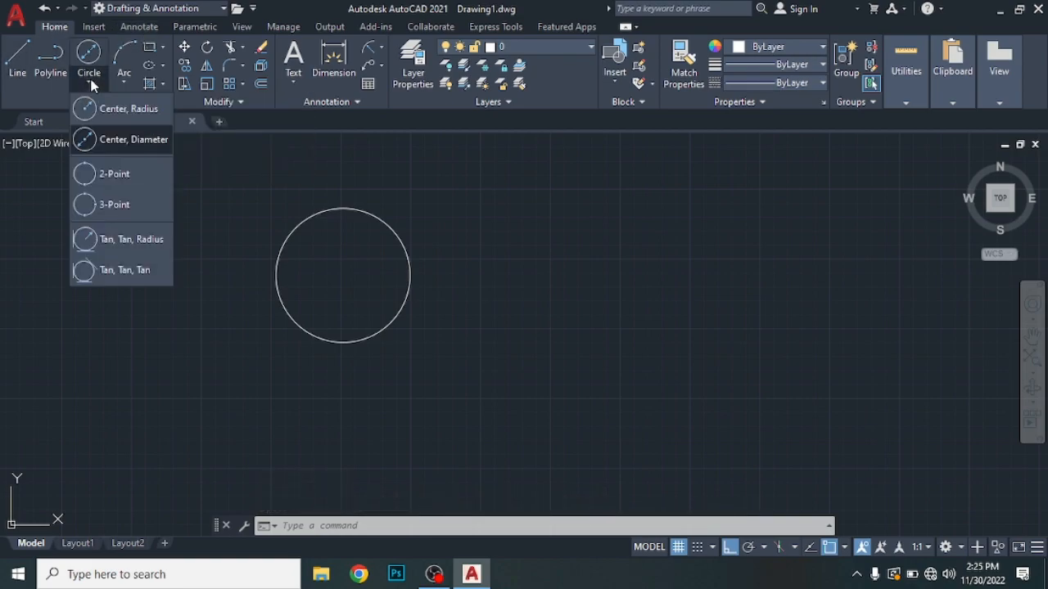
pyautogui.click(104, 183)
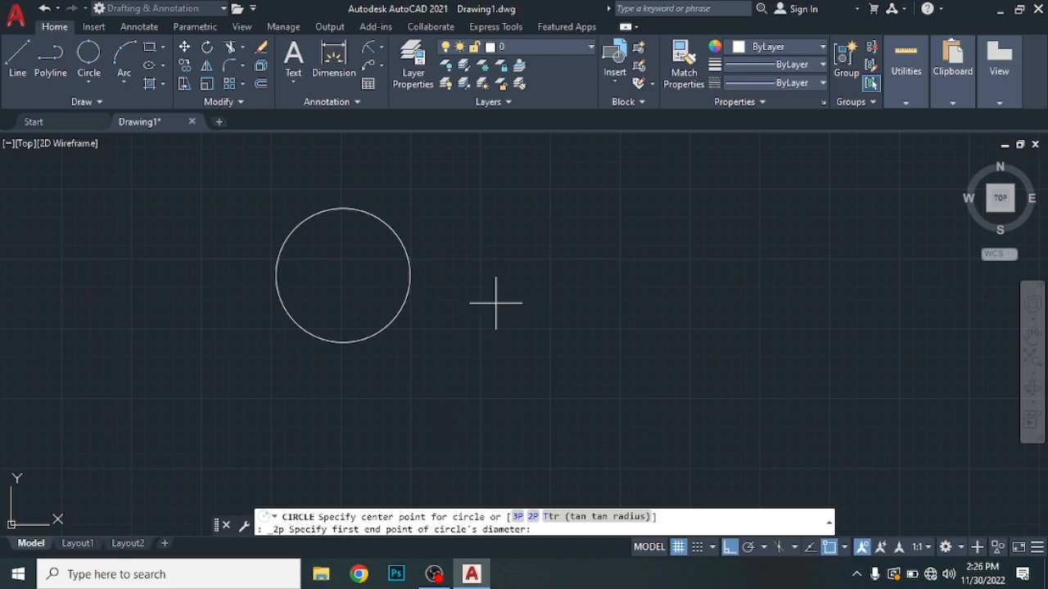
pyautogui.press('Escape')
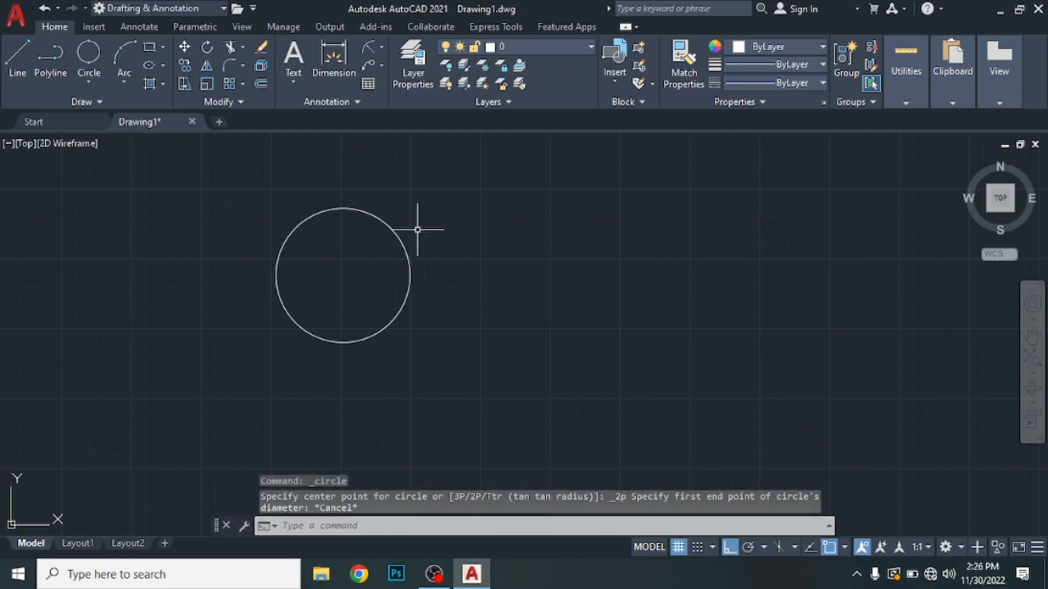
# Draw a single horizontal line to the right of the existing circle, level with its centre.
pyautogui.click(16, 56)
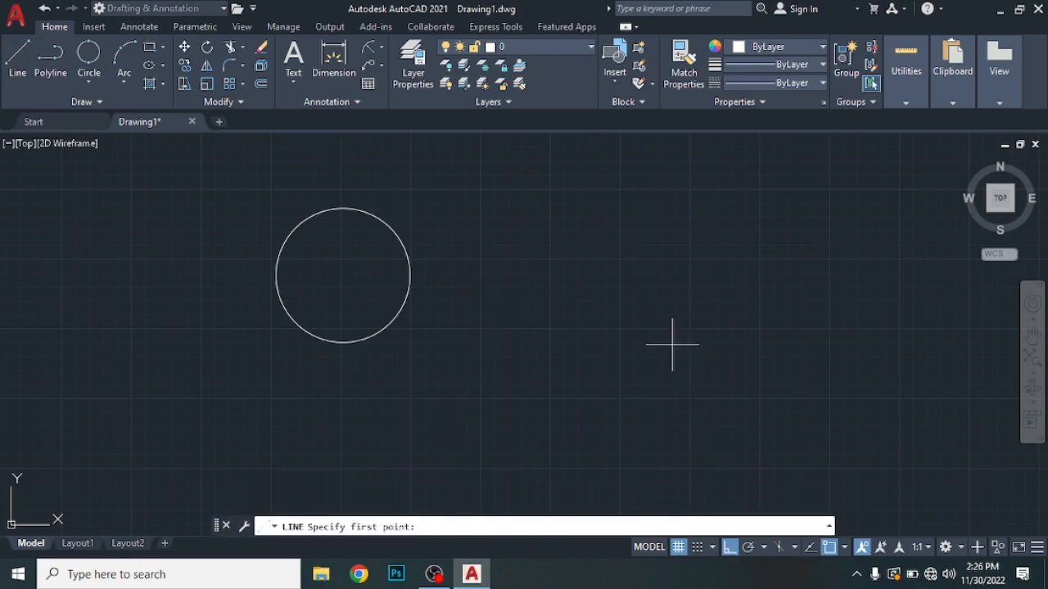
pyautogui.click(472, 278)
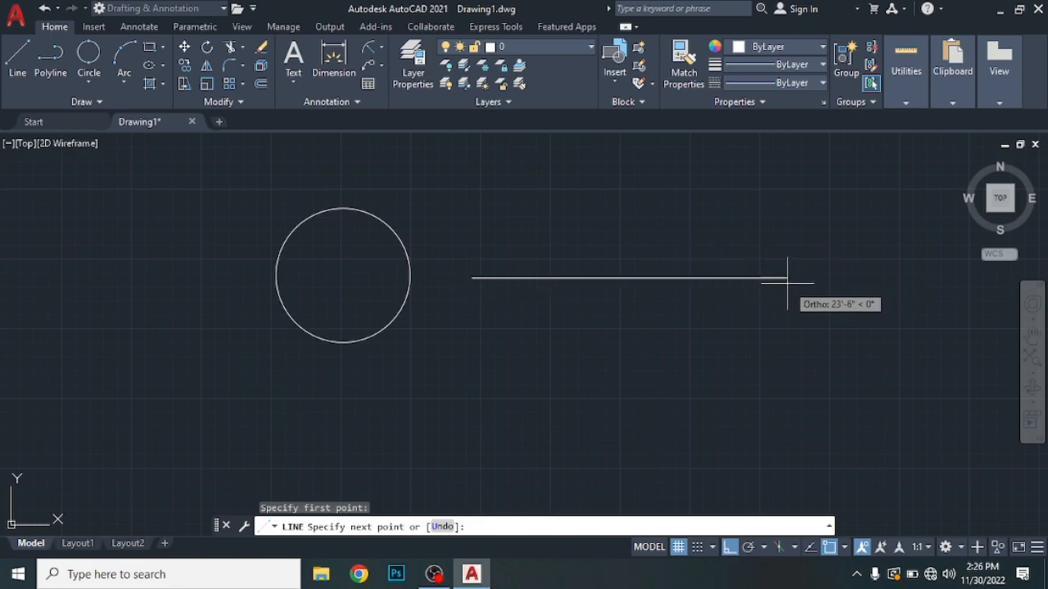
pyautogui.click(738, 277)
pyautogui.press('Escape')
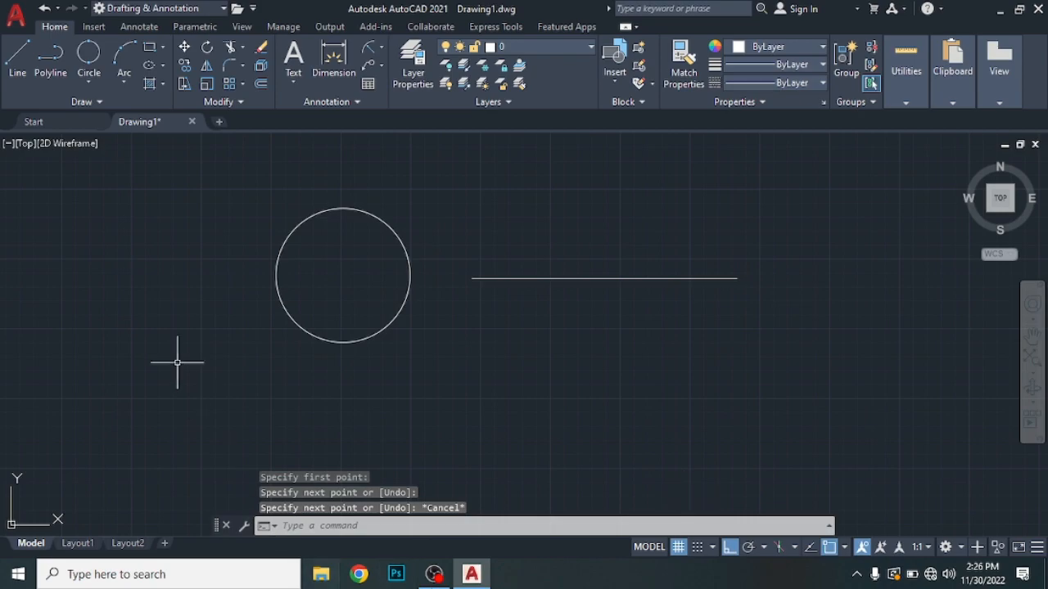
# Draw a 2-Point circle using the two endpoints of the horizontal line as its diameter.
pyautogui.click(84, 54)
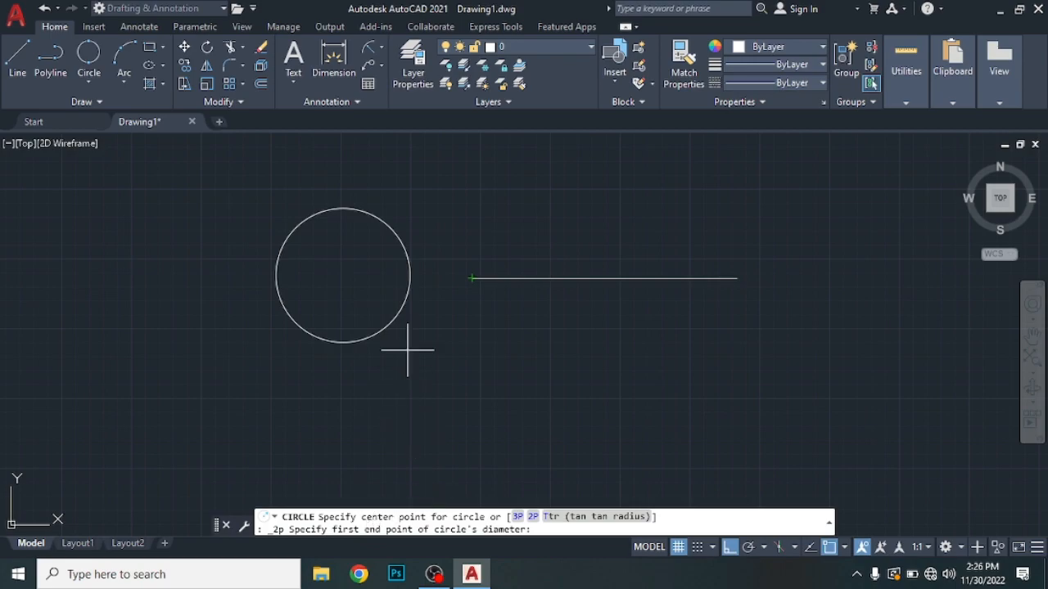
pyautogui.click(471, 278)
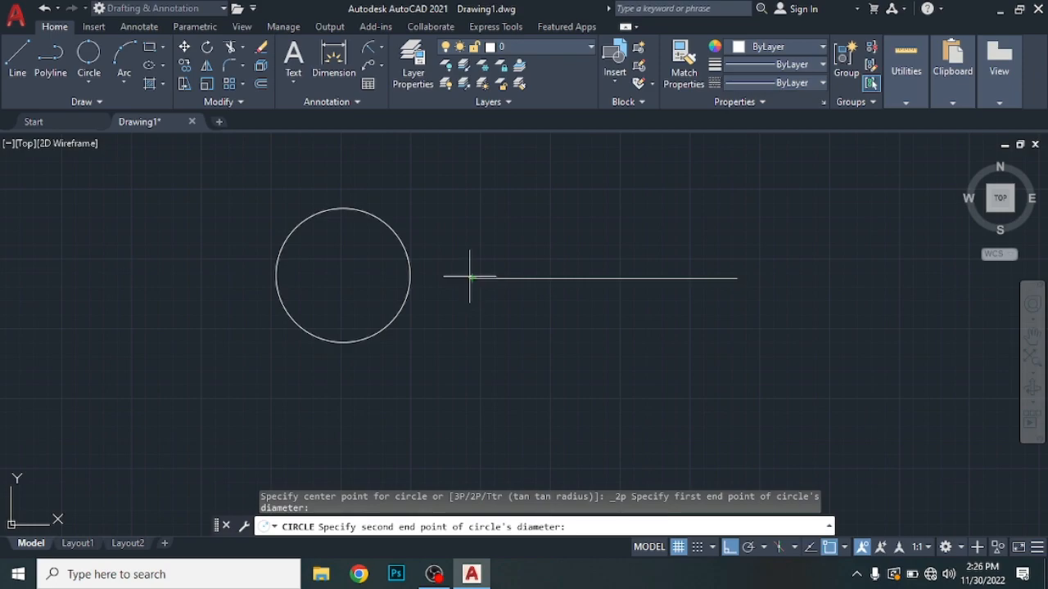
pyautogui.click(737, 278)
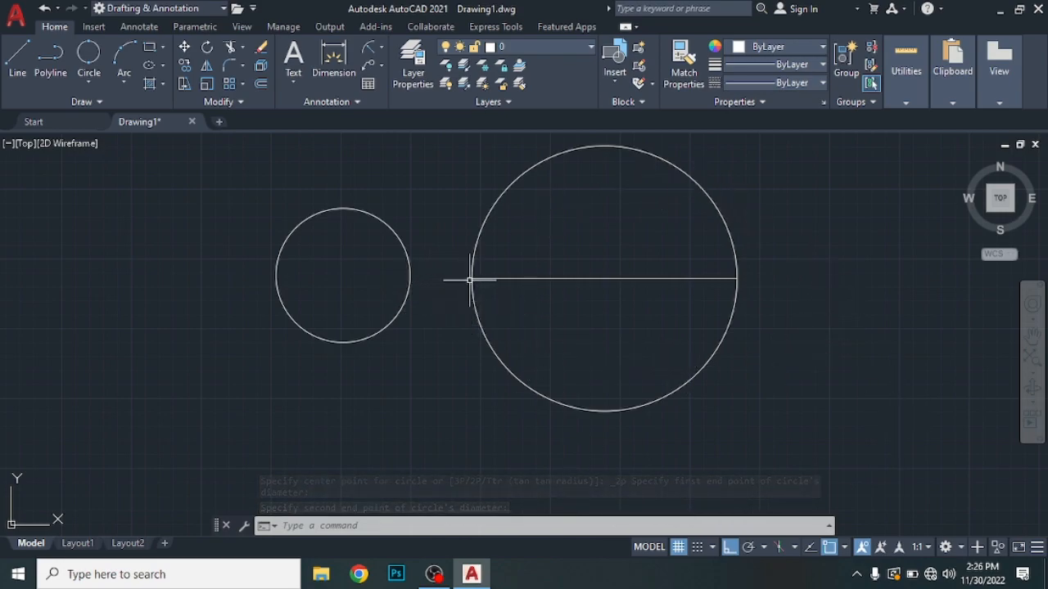
# Draw a small 2-Point circle filling the gap from the first circle's right quadrant to the horizontal line's left endpoint.
pyautogui.click(94, 79)
pyautogui.click(128, 185)
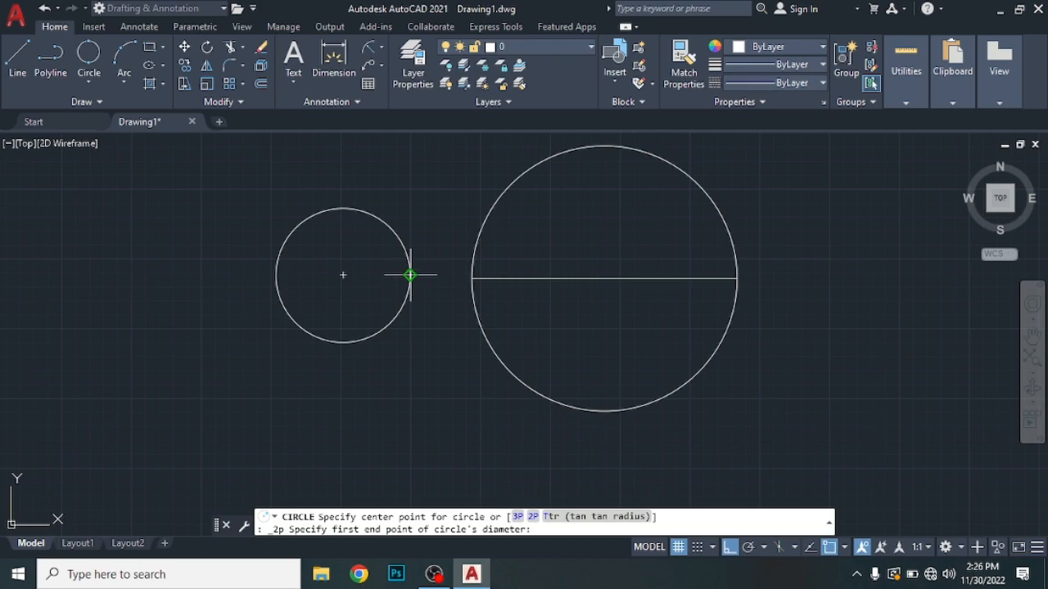
pyautogui.click(410, 275)
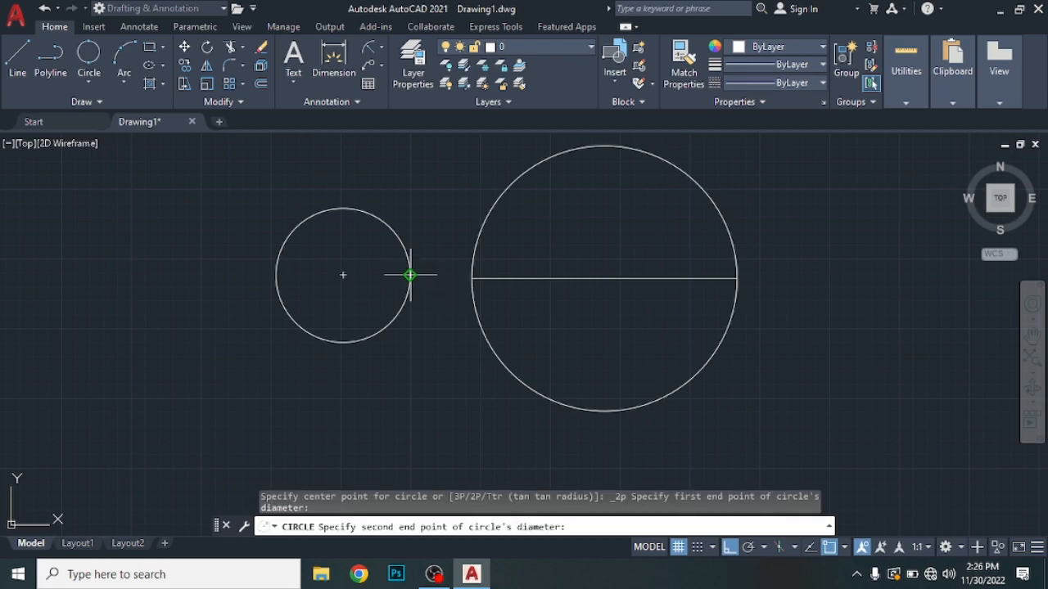
pyautogui.click(470, 277)
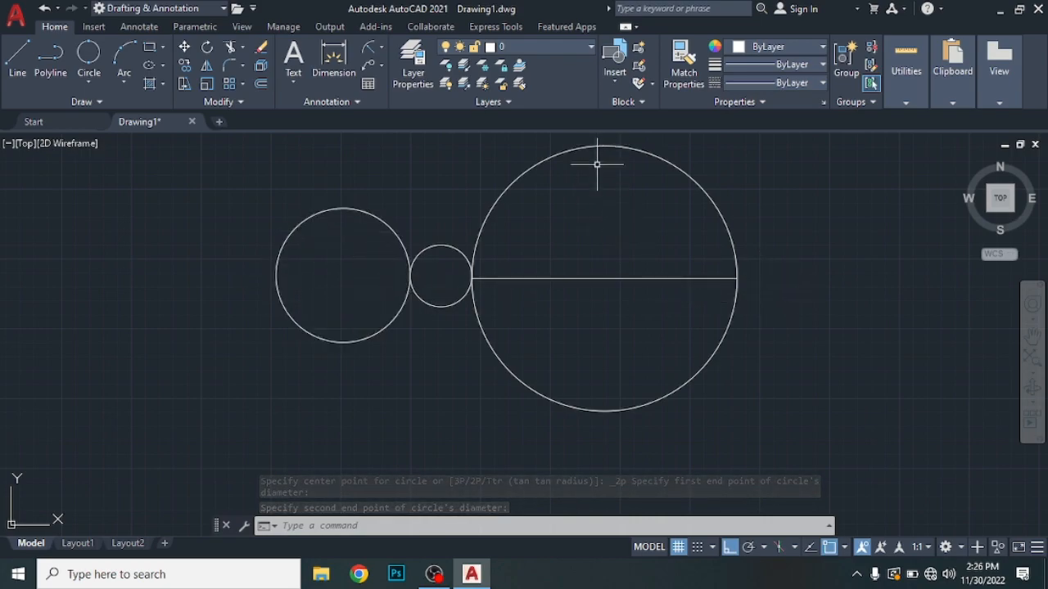
# Draw a 2-Point circle inside the large circle, from the horizontal line's midpoint to the large circle's top quadrant.
pyautogui.click(90, 59)
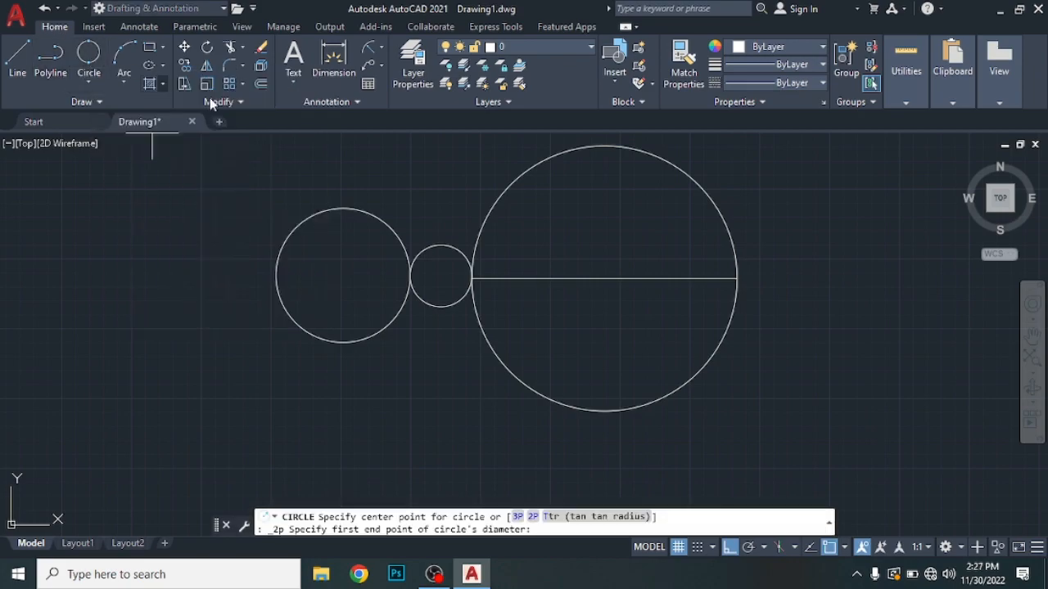
pyautogui.click(604, 279)
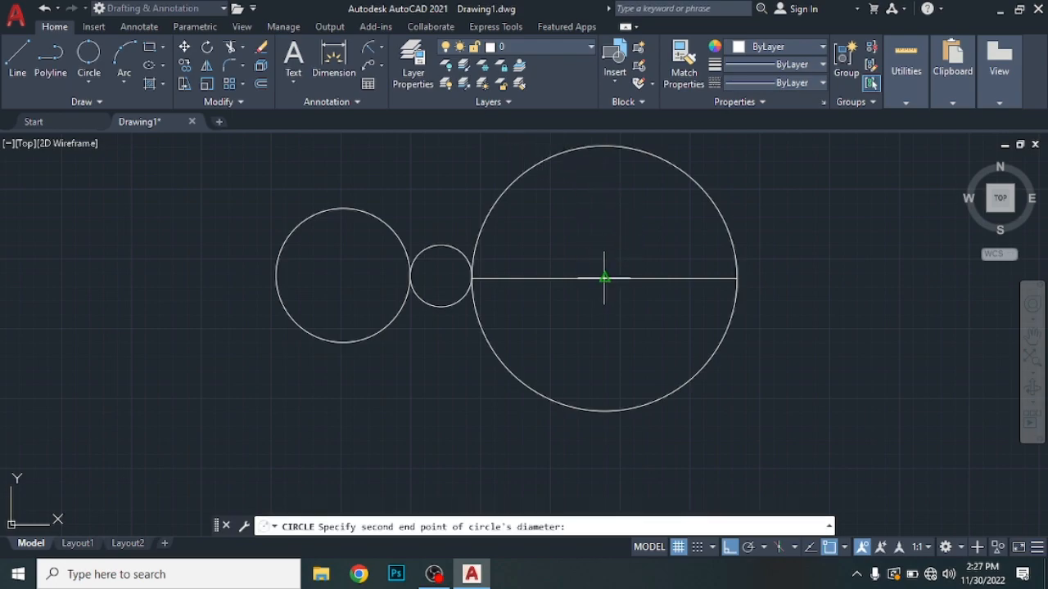
pyautogui.click(604, 147)
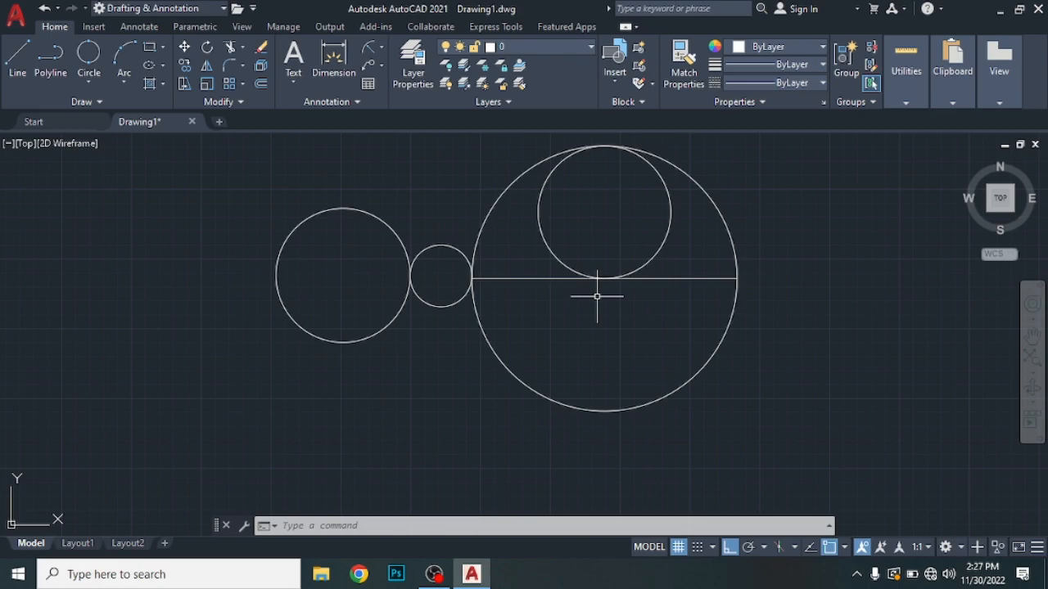
# Draw a centre-radius circle centred on the inner circle, with its radius reaching the horizontal line's left endpoint.
pyautogui.write('c')
pyautogui.press('Return')
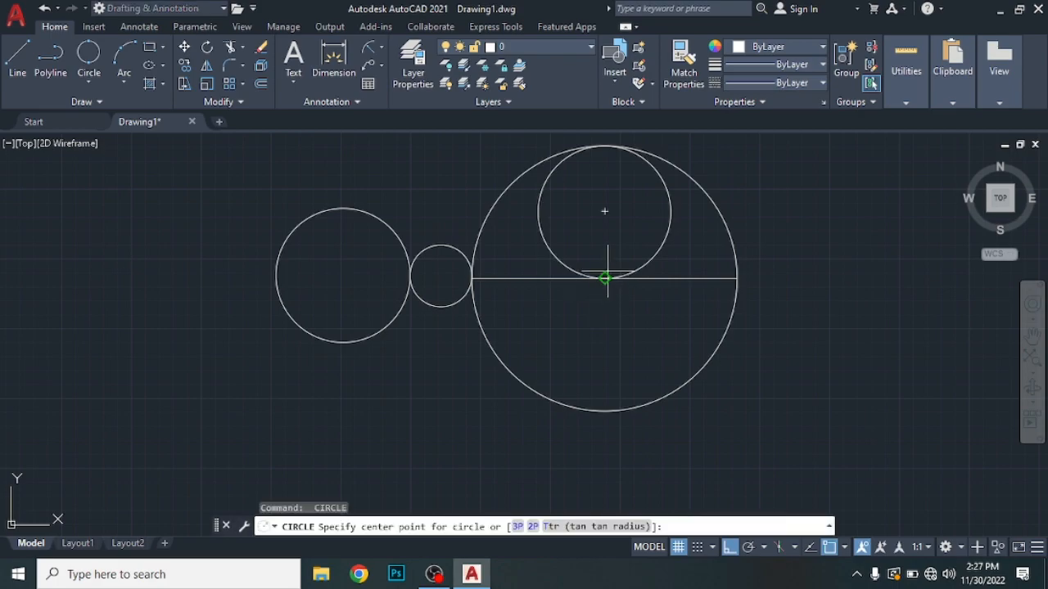
pyautogui.click(605, 211)
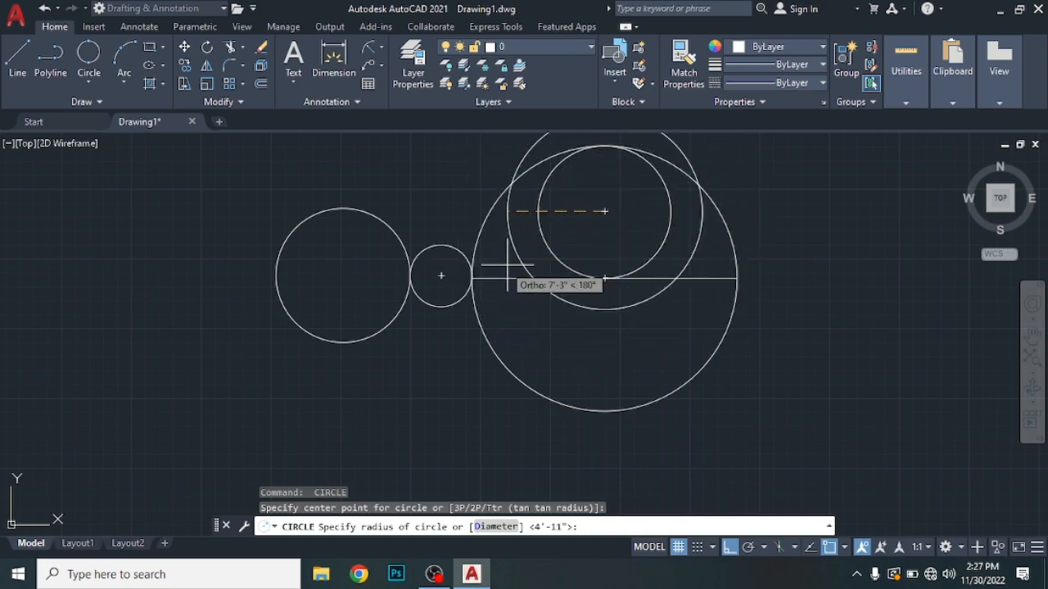
pyautogui.click(473, 279)
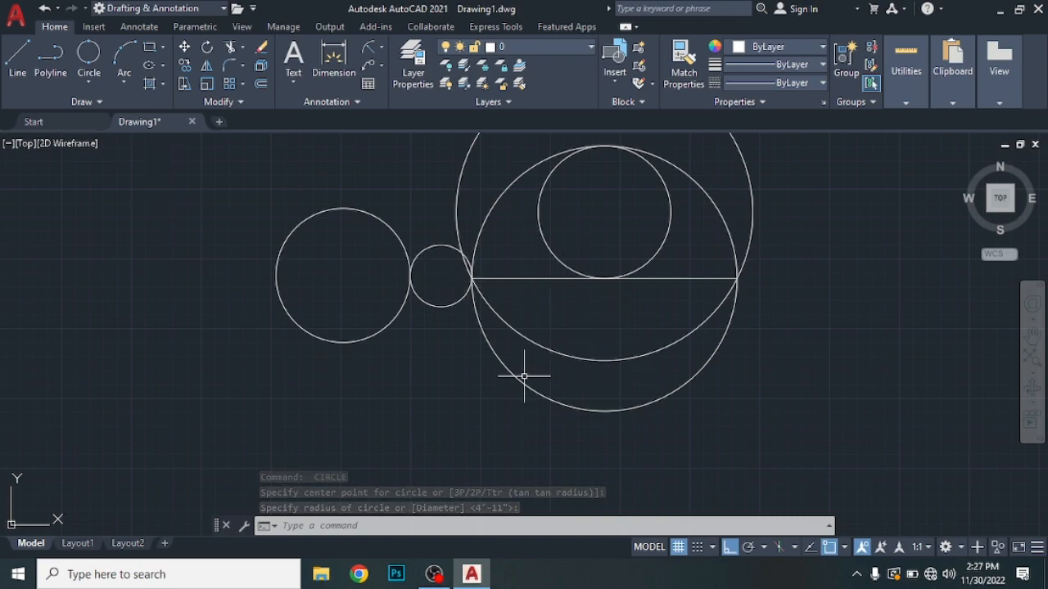
# Select all the circles and the horizontal line and erase them from the drawing.
pyautogui.scroll(-1, 486, 351)
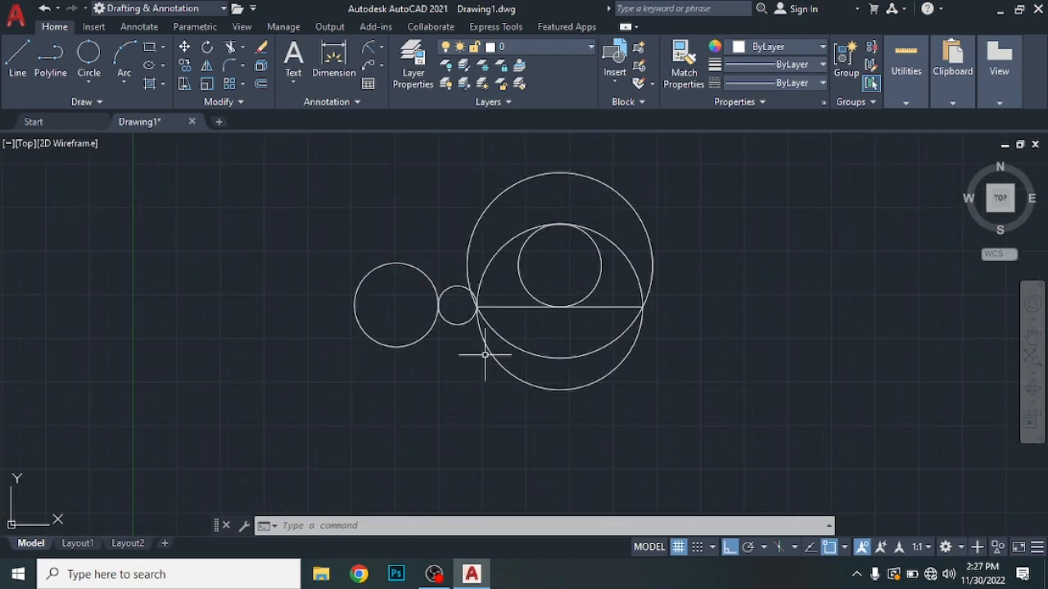
pyautogui.click(299, 143)
pyautogui.click(752, 442)
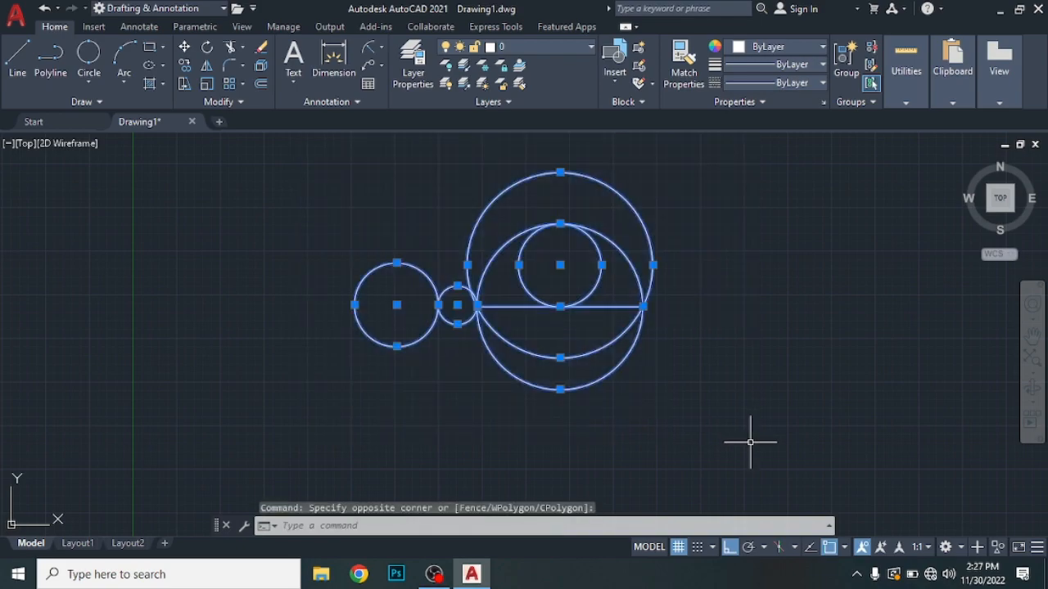
pyautogui.press('Delete')
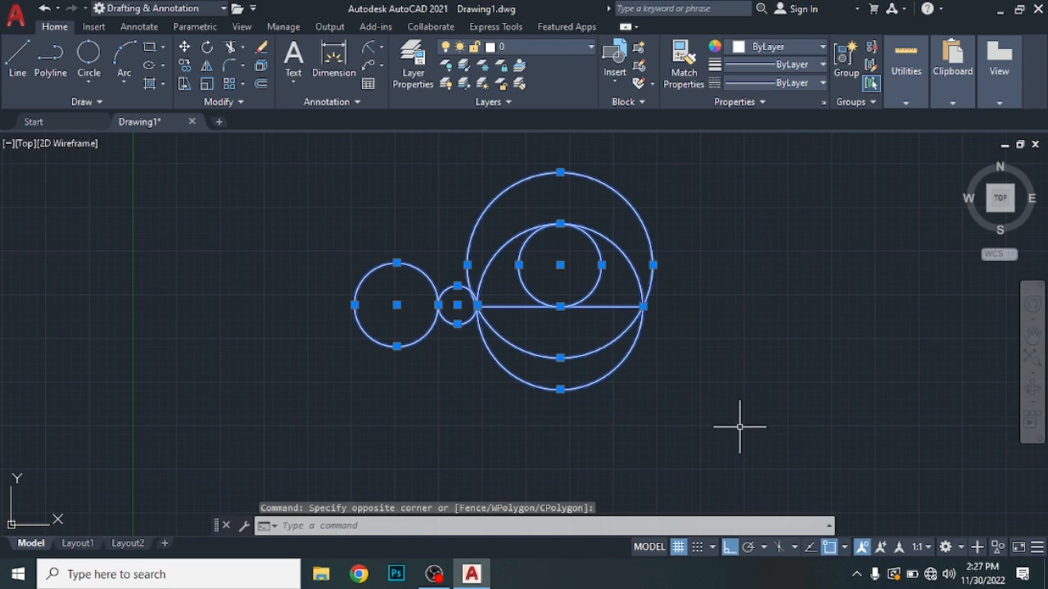
pyautogui.press('Delete')
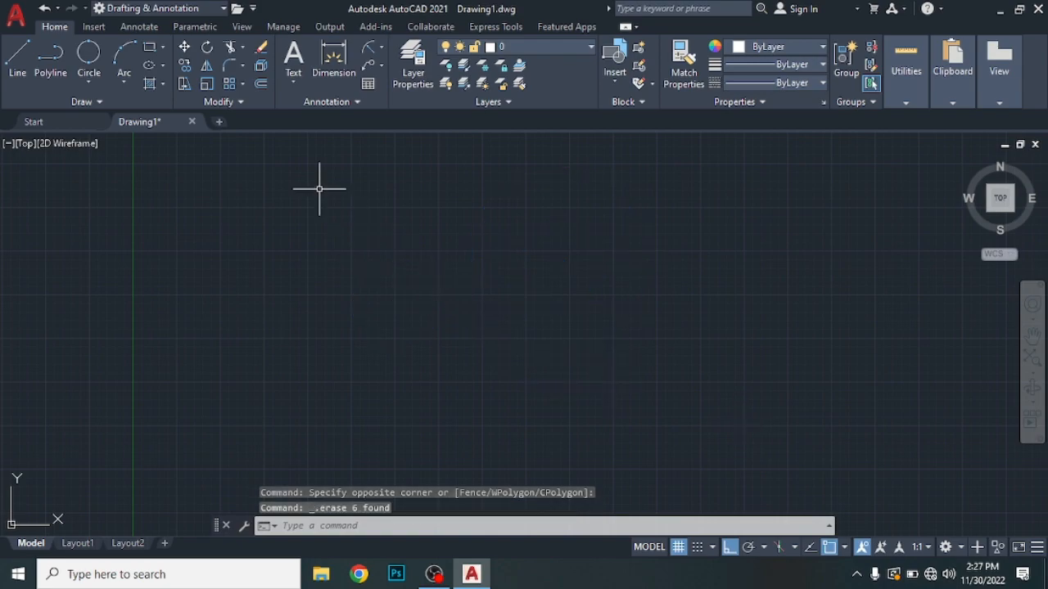
# Draw an L shape from two connected lines, one running vertically down and one horizontally right of about equal length.
pyautogui.click(21, 56)
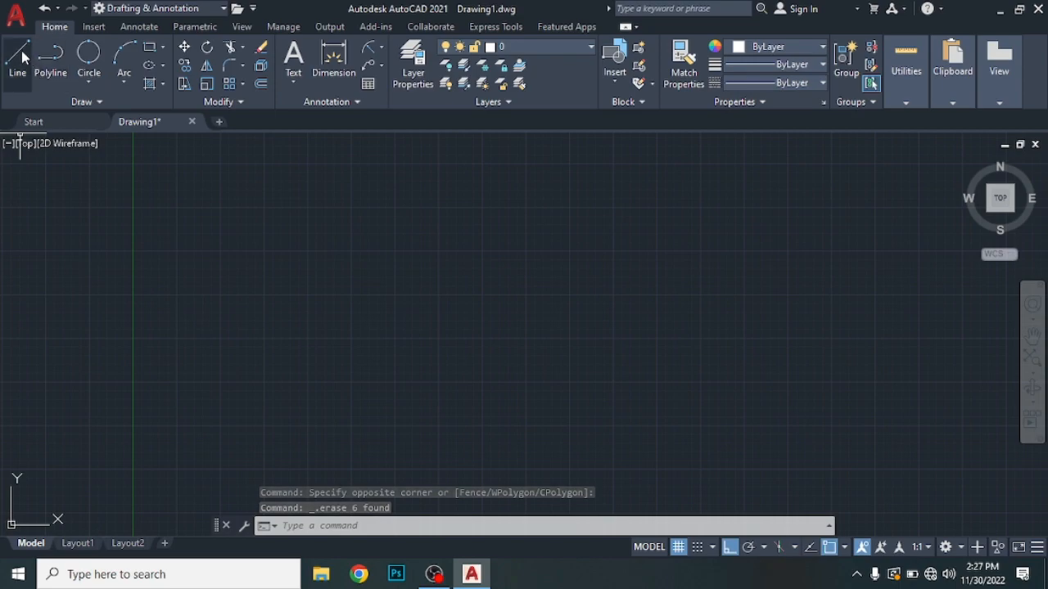
pyautogui.click(264, 218)
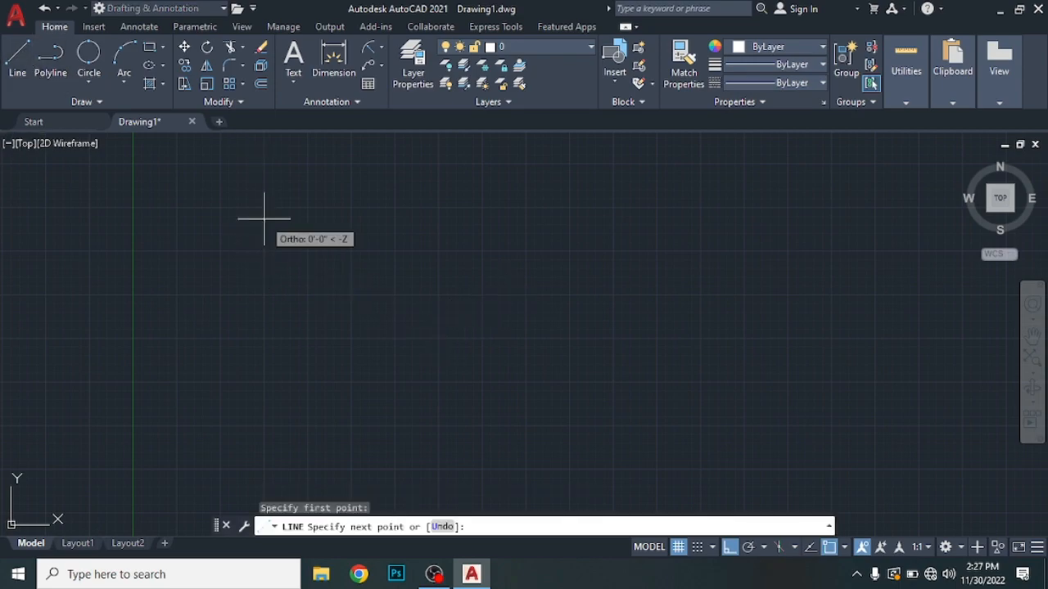
pyautogui.click(266, 434)
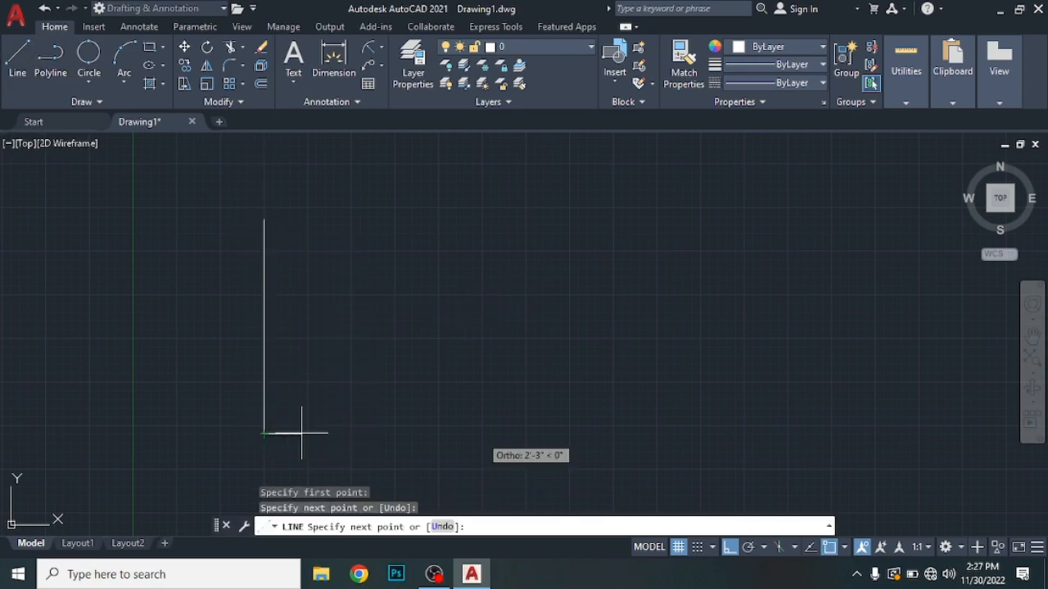
pyautogui.click(490, 434)
pyautogui.press('Escape')
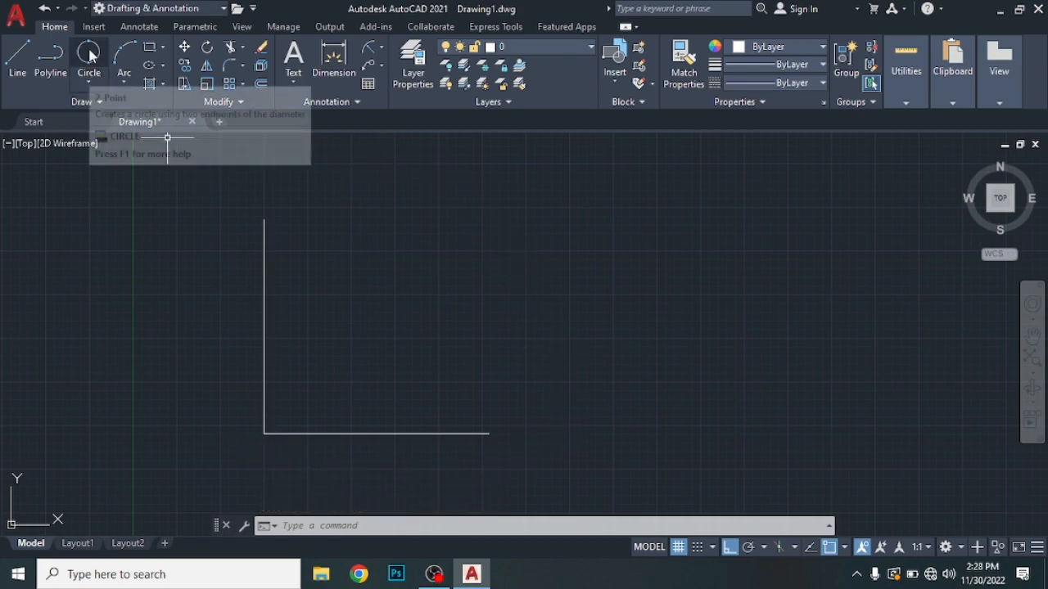
pyautogui.click(91, 78)
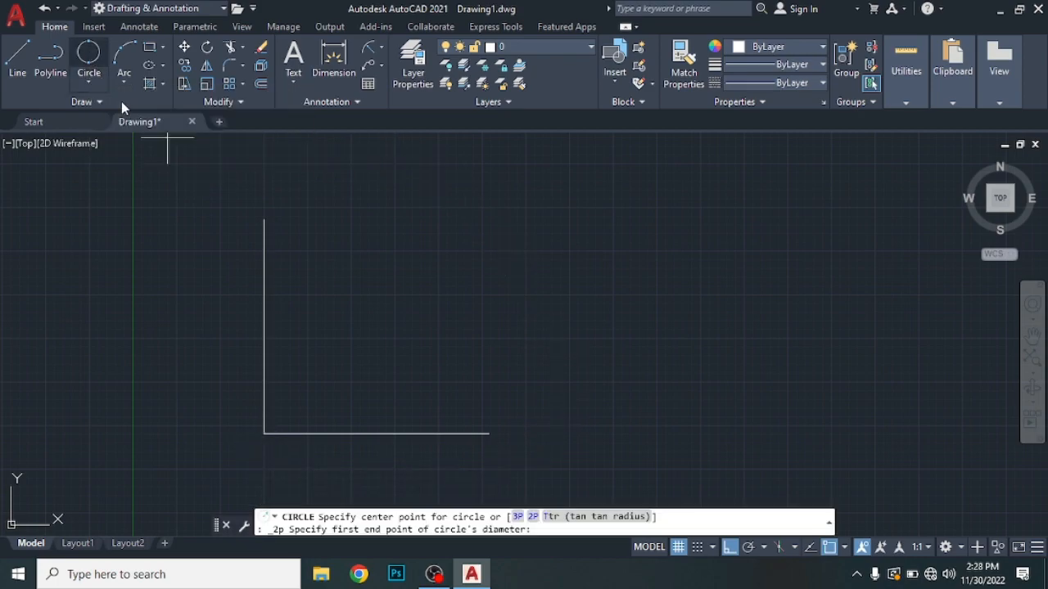
pyautogui.click(264, 220)
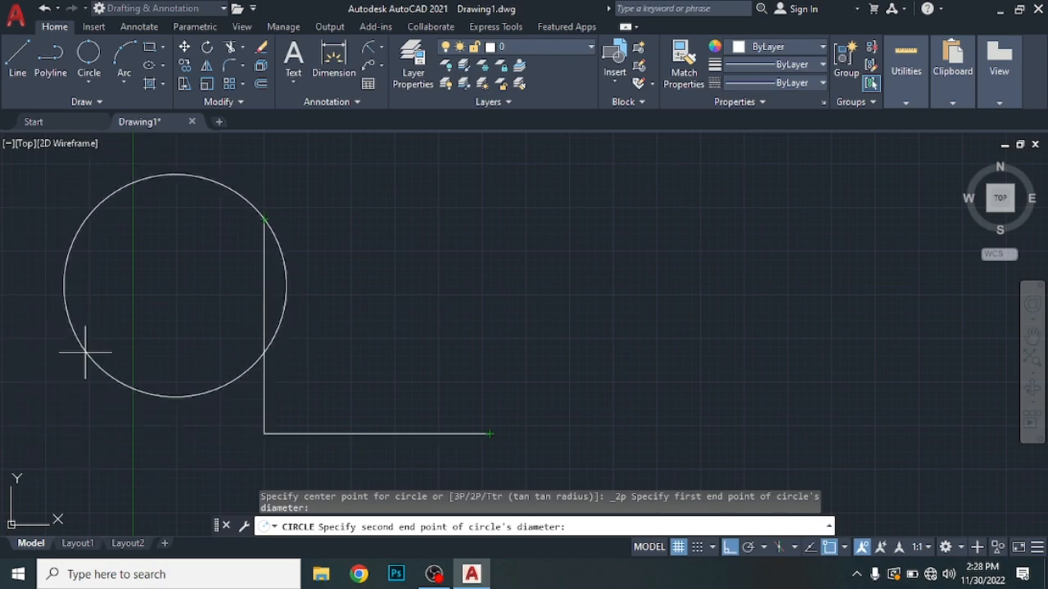
pyautogui.press('F1')
pyautogui.press('Escape')
pyautogui.press('Escape')
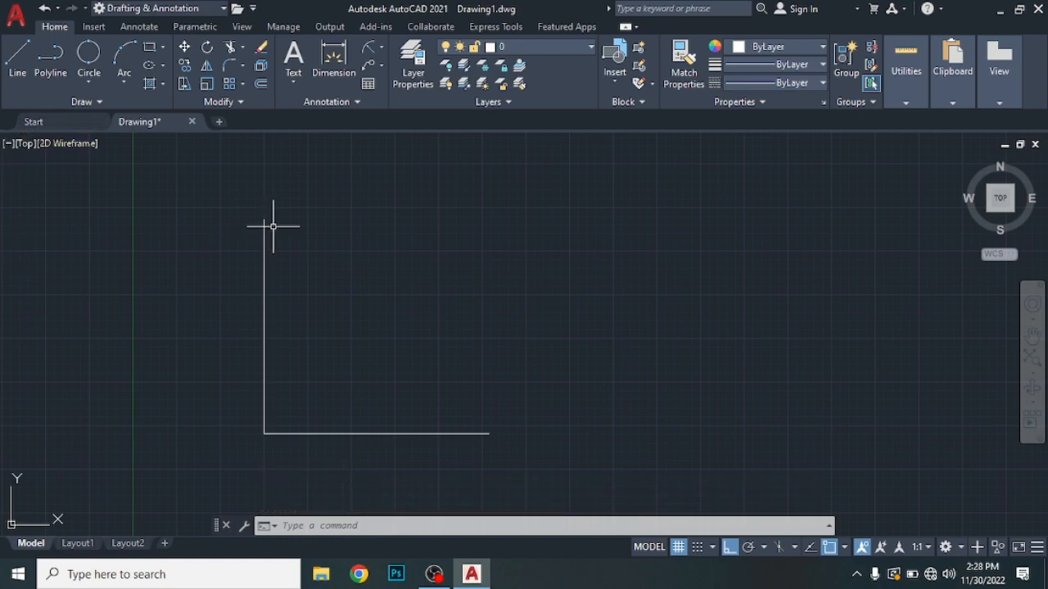
# Draw a 3-Point circle through the L shape's upper endpoint, its corner and its right endpoint.
pyautogui.click(86, 76)
pyautogui.click(122, 201)
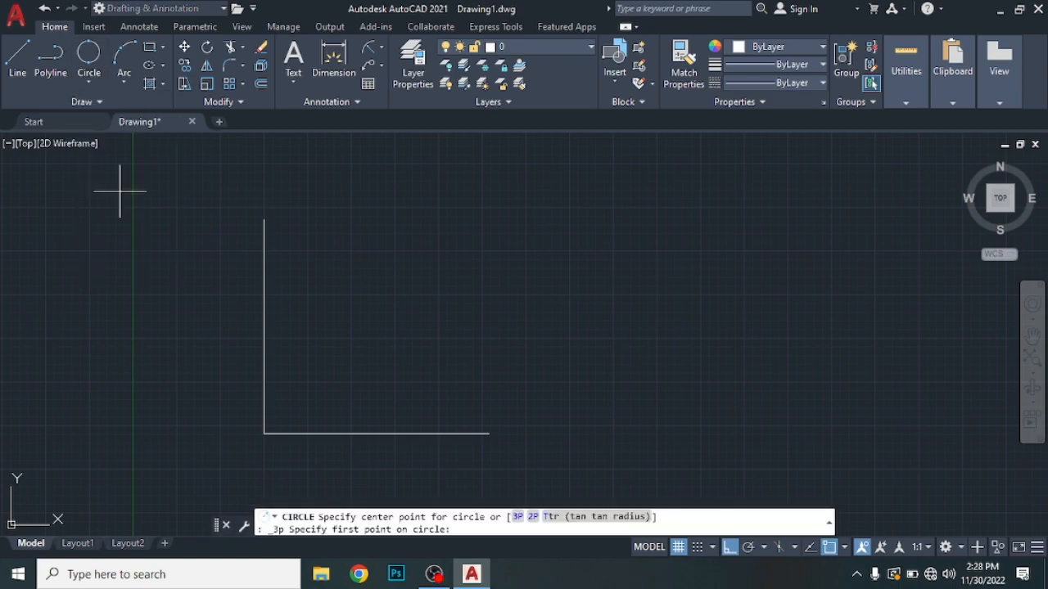
pyautogui.click(263, 219)
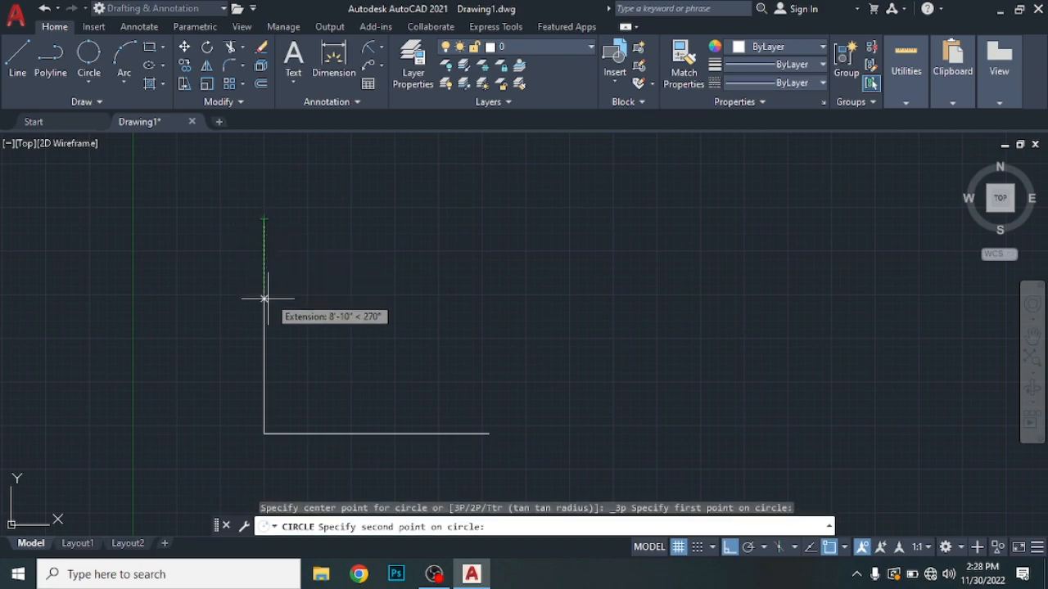
pyautogui.click(263, 434)
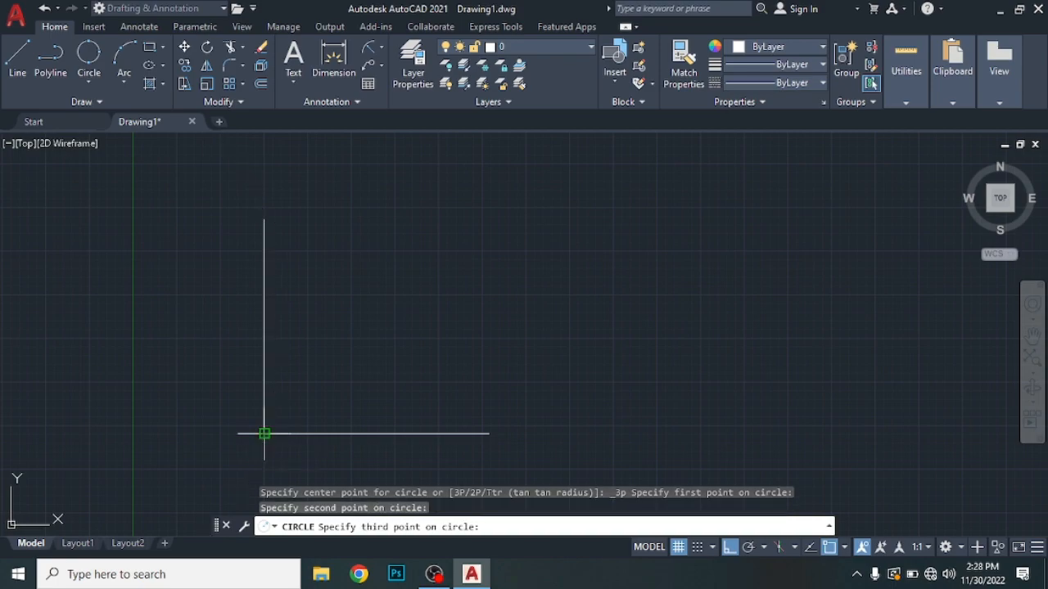
pyautogui.click(490, 434)
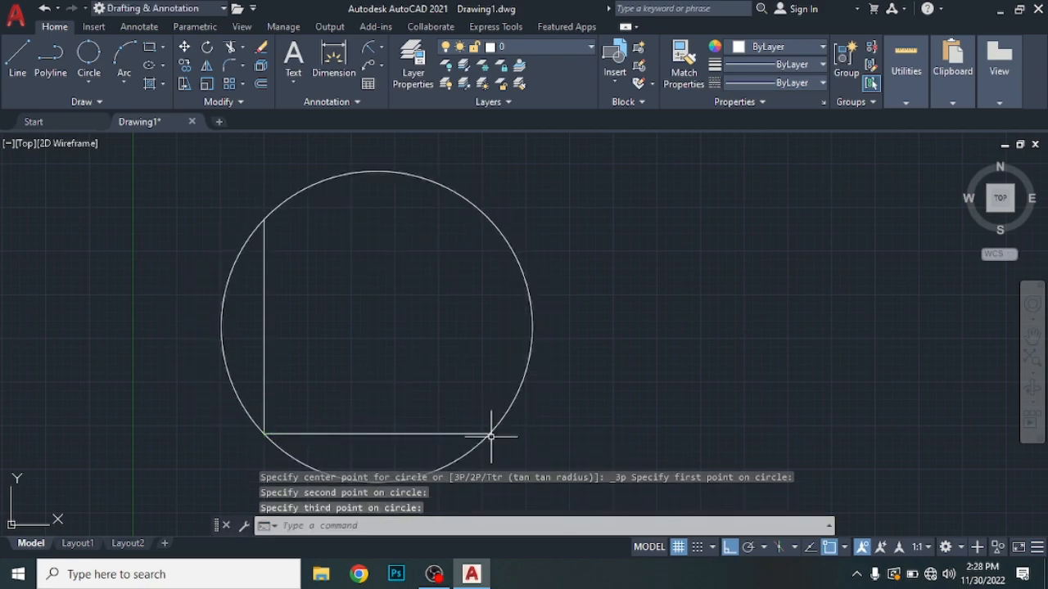
# Draw a second L shape right of the circle, with a vertical line running down and a longer horizontal line running right.
pyautogui.scroll(-2, 601, 299)
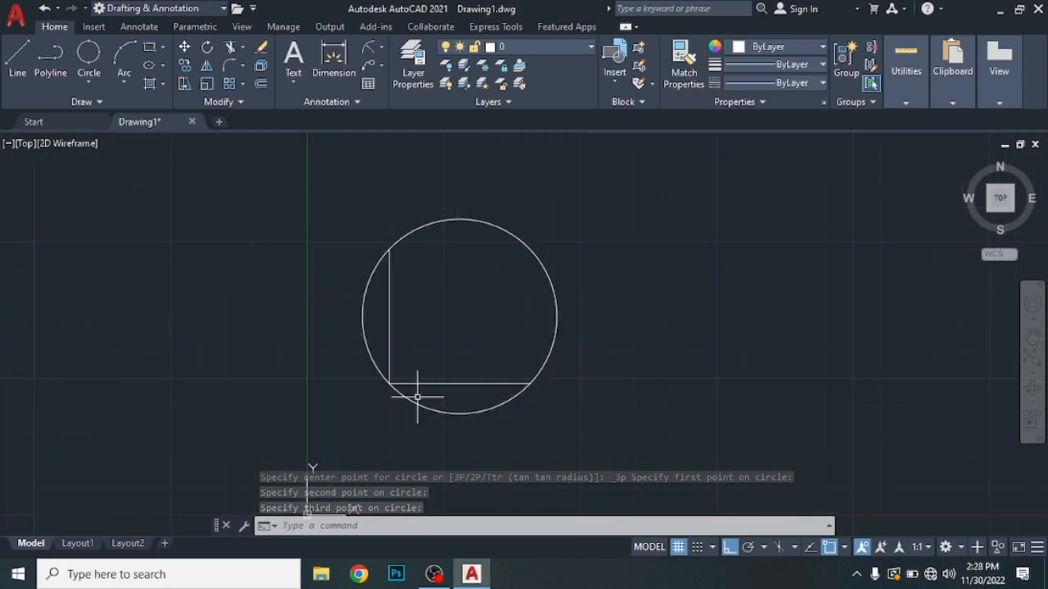
pyautogui.click(17, 59)
pyautogui.click(668, 238)
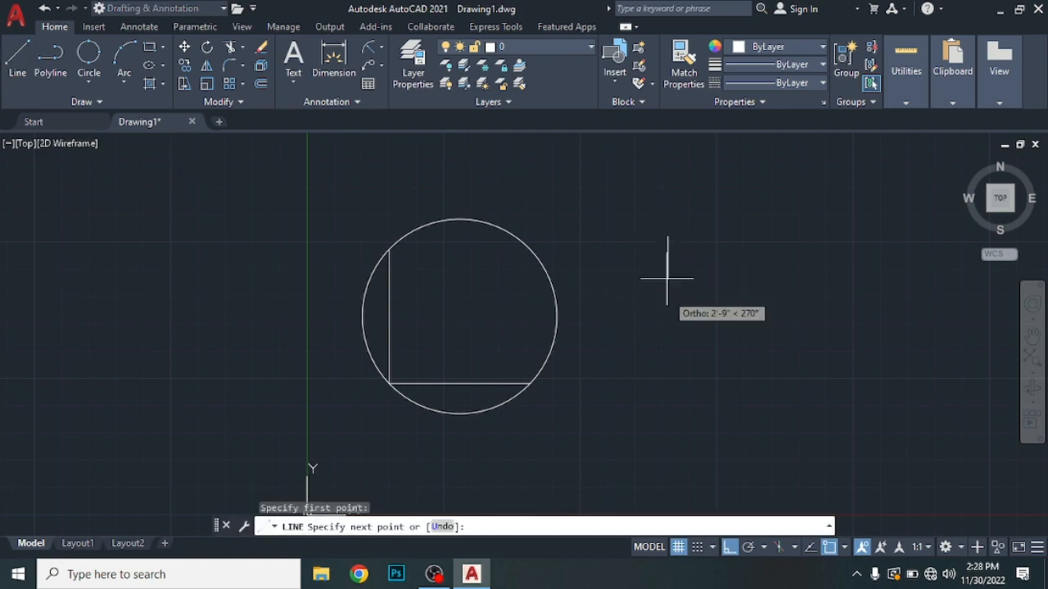
pyautogui.click(671, 347)
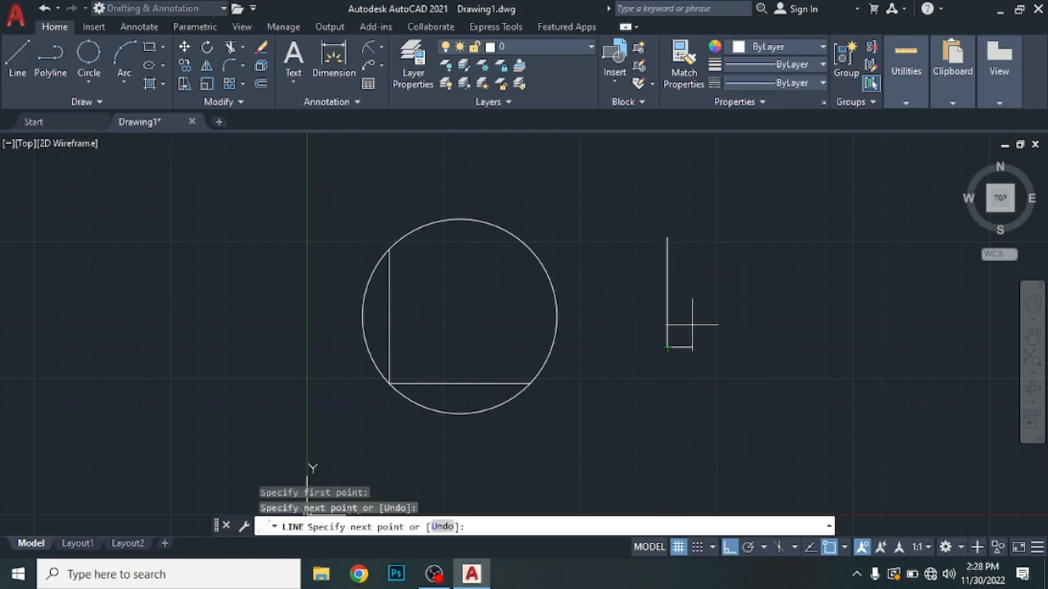
pyautogui.click(861, 337)
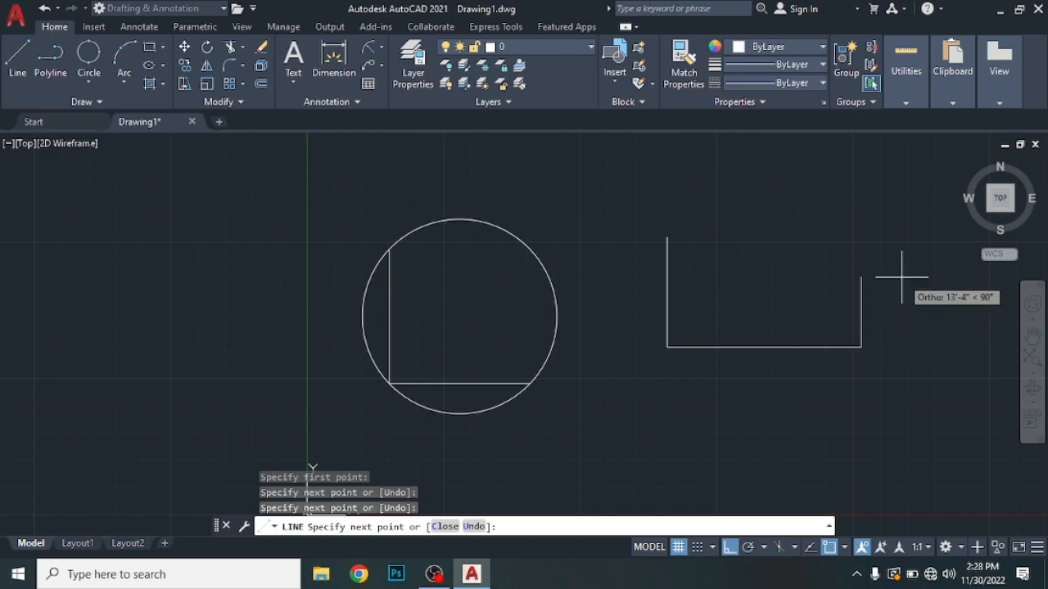
pyautogui.press('Escape')
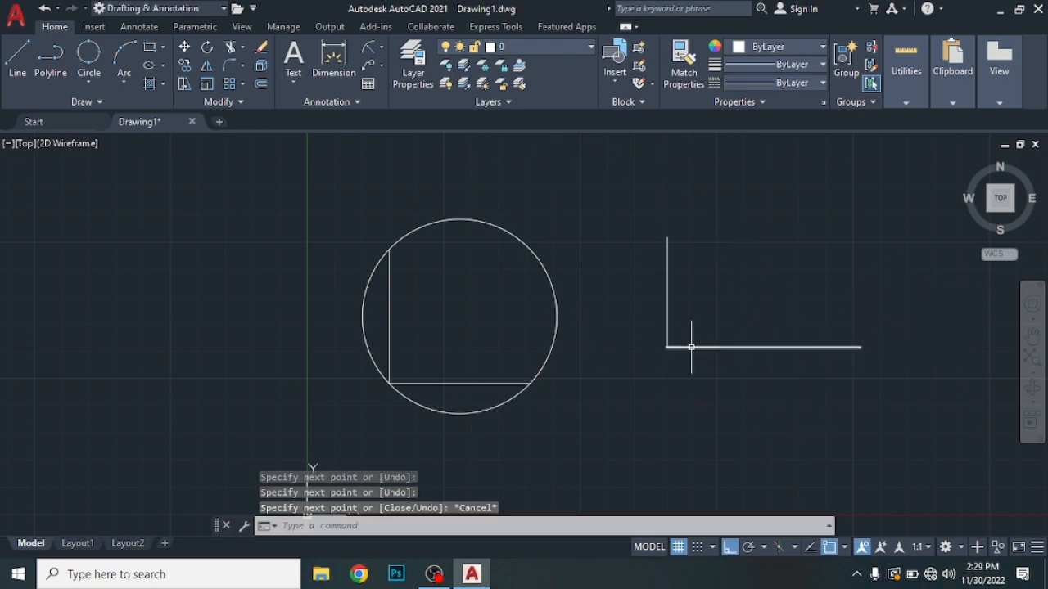
# Draw a 3-Point circle through the new L shape's upper endpoint, its corner and its right endpoint.
pyautogui.click(89, 55)
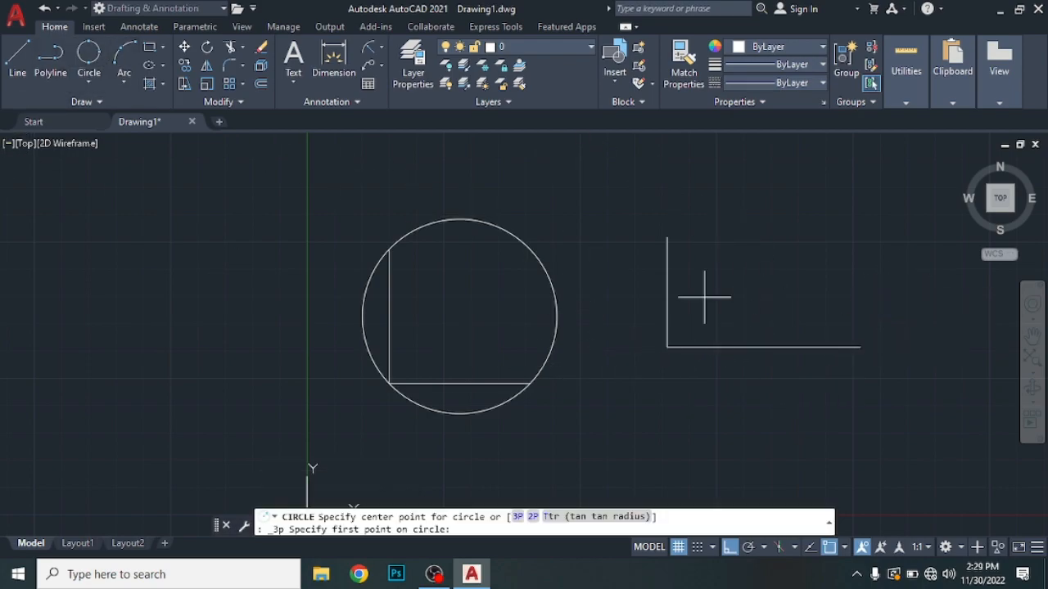
pyautogui.click(668, 237)
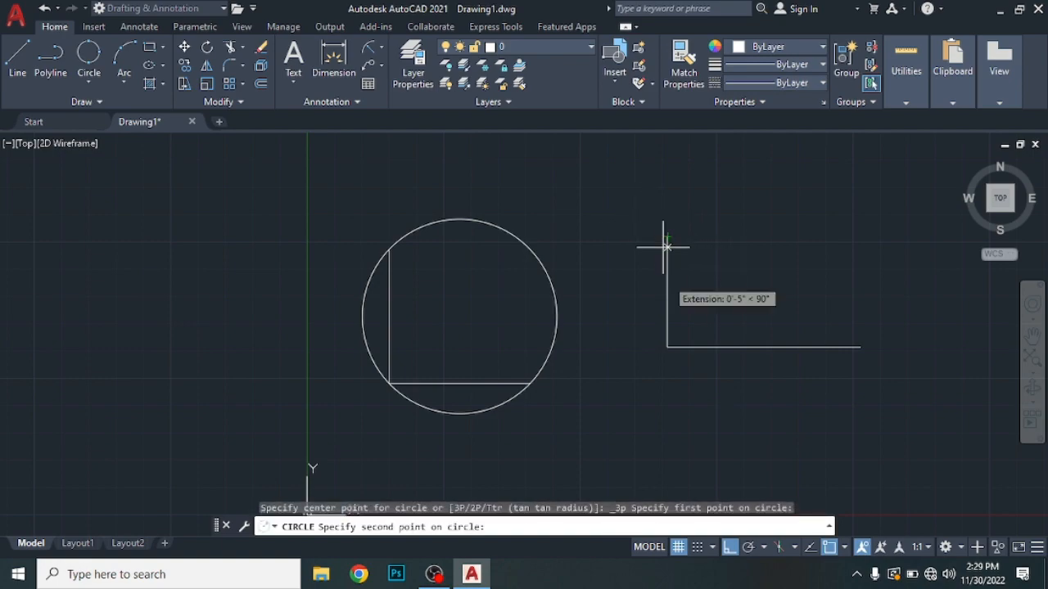
pyautogui.click(667, 347)
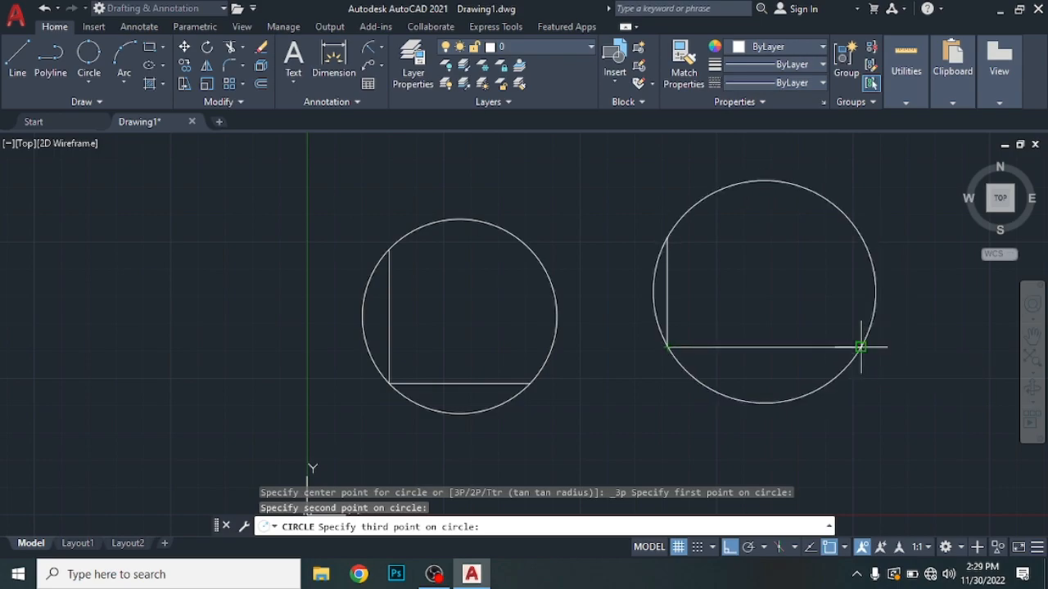
pyautogui.click(861, 347)
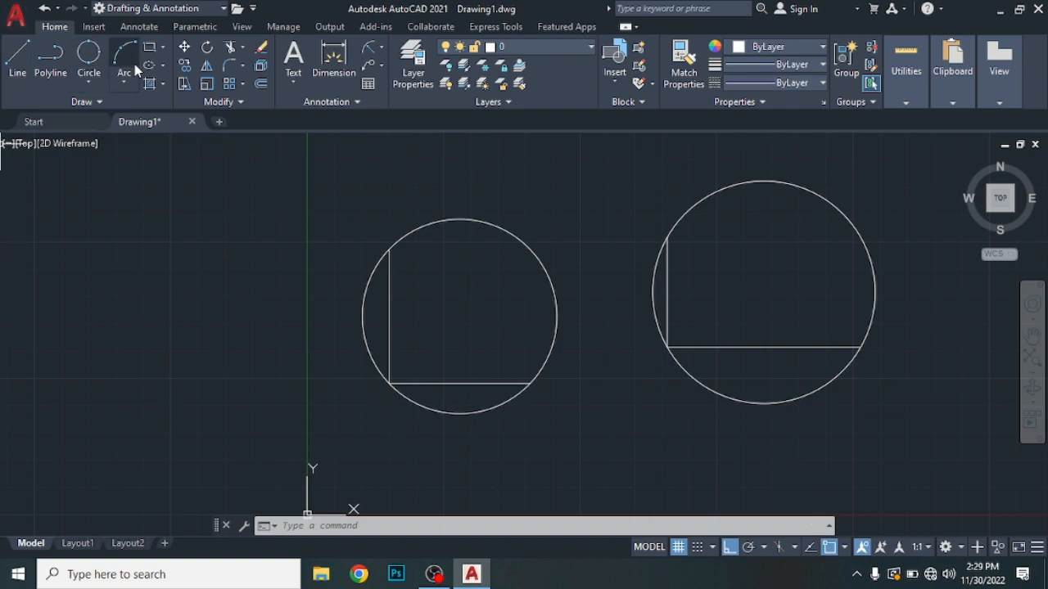
# Draw a larger L shape in the empty area left of the origin, from a vertical line and a horizontal line of about equal length.
pyautogui.click(84, 78)
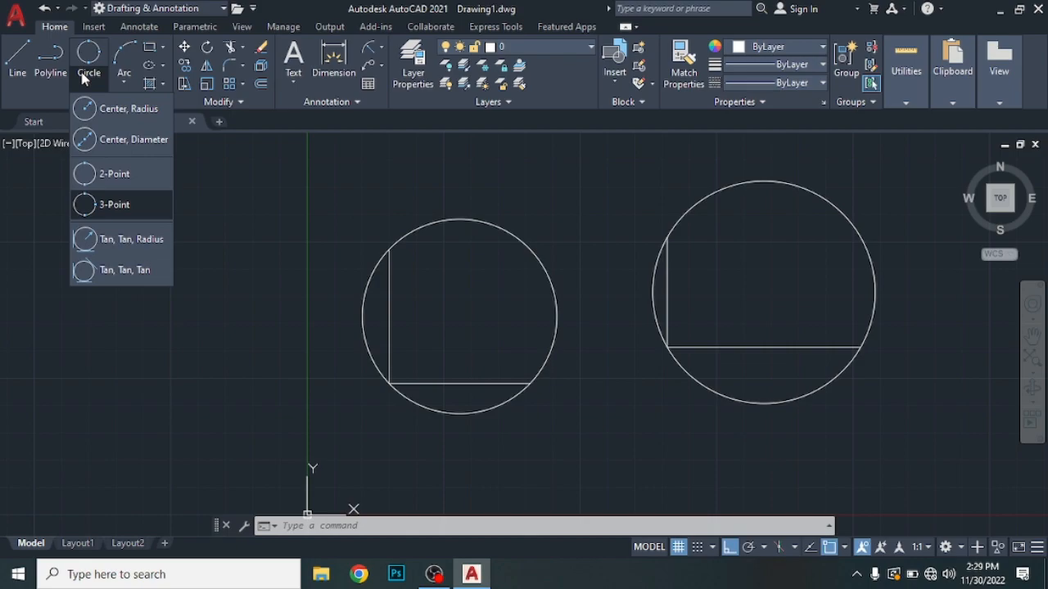
pyautogui.click(84, 79)
pyautogui.scroll(-4, 407, 267)
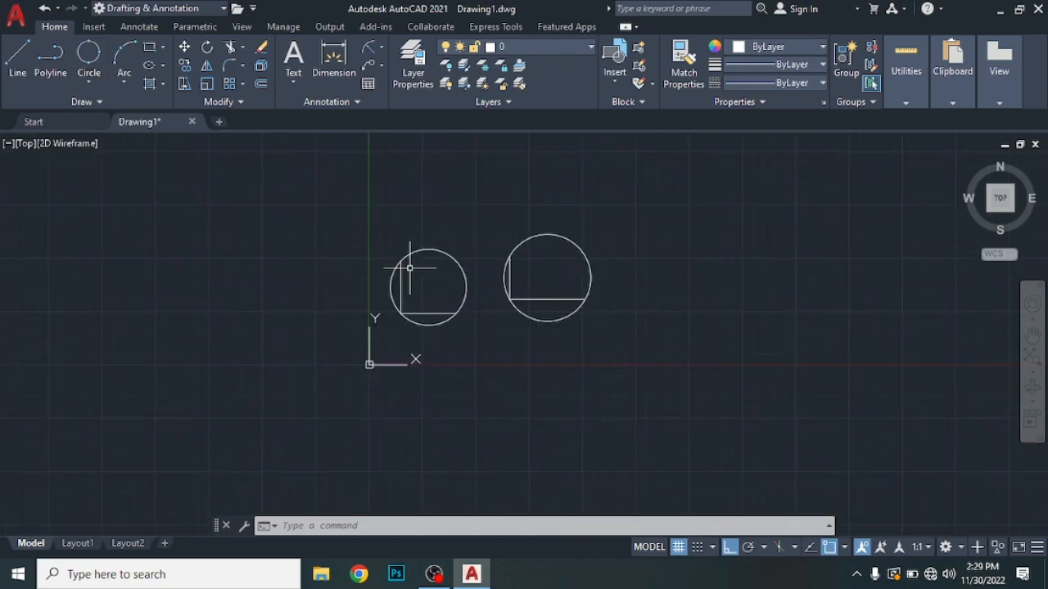
pyautogui.click(16, 71)
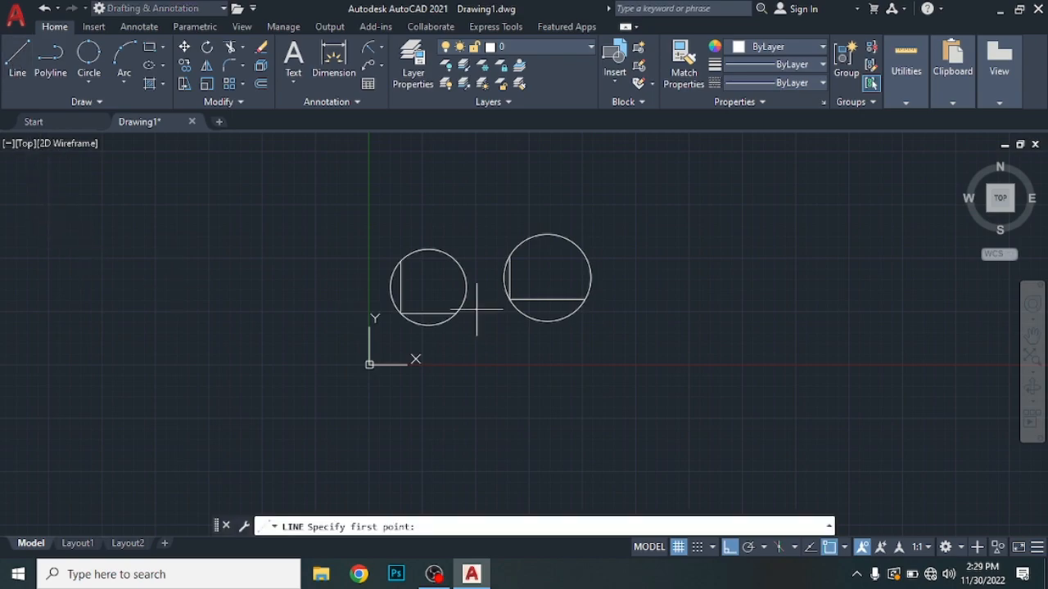
pyautogui.click(109, 262)
pyautogui.click(119, 387)
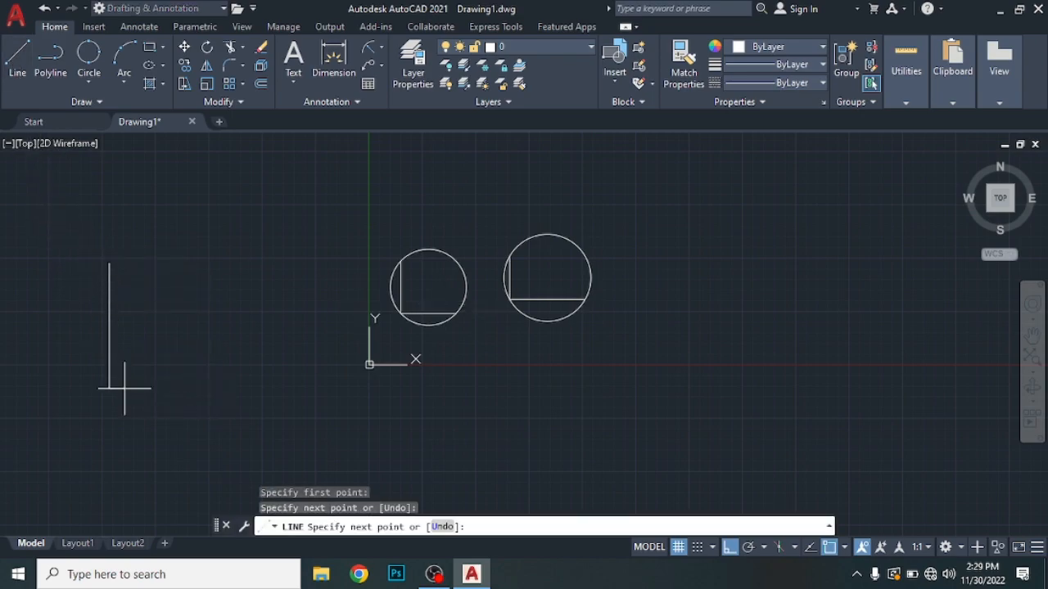
pyautogui.click(235, 388)
pyautogui.press('Escape')
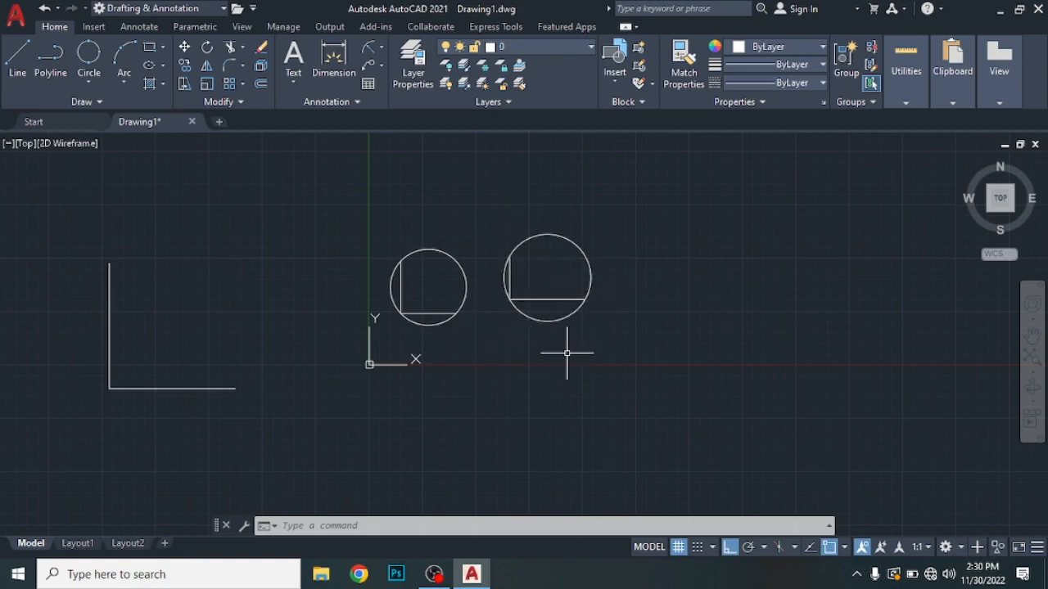
# Draw a Tan, Tan, Radius circle tangent to the left L shape's vertical and horizontal lines, with a radius of 3'.
pyautogui.click(85, 75)
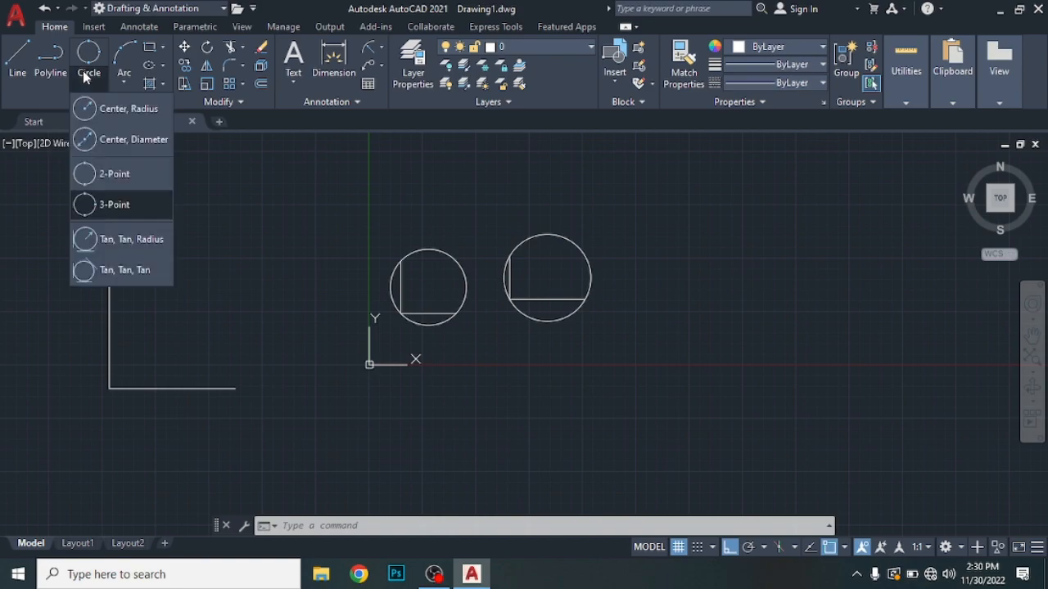
pyautogui.click(141, 242)
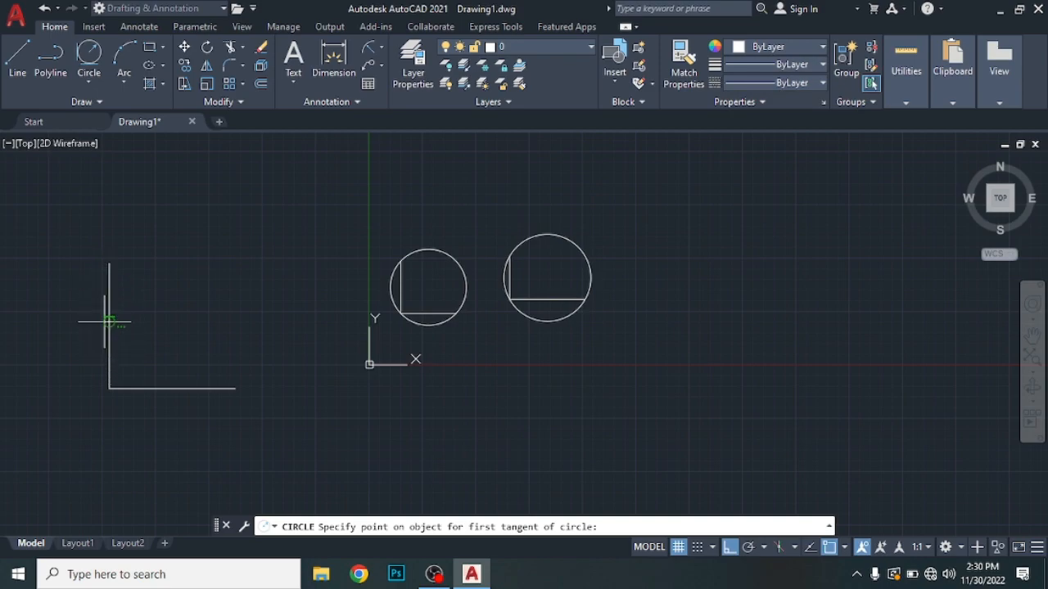
pyautogui.click(114, 280)
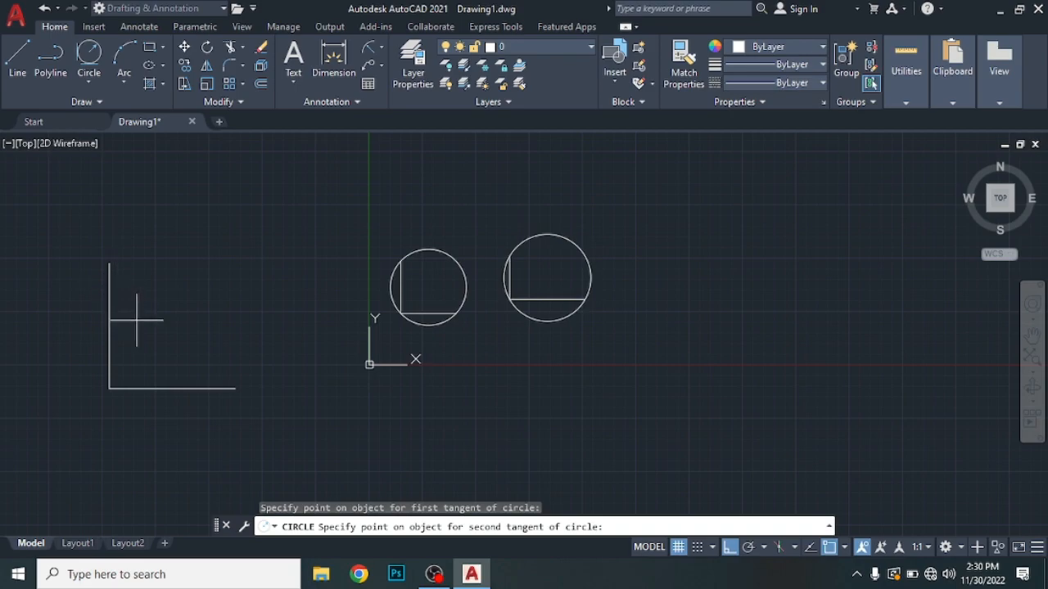
pyautogui.click(150, 388)
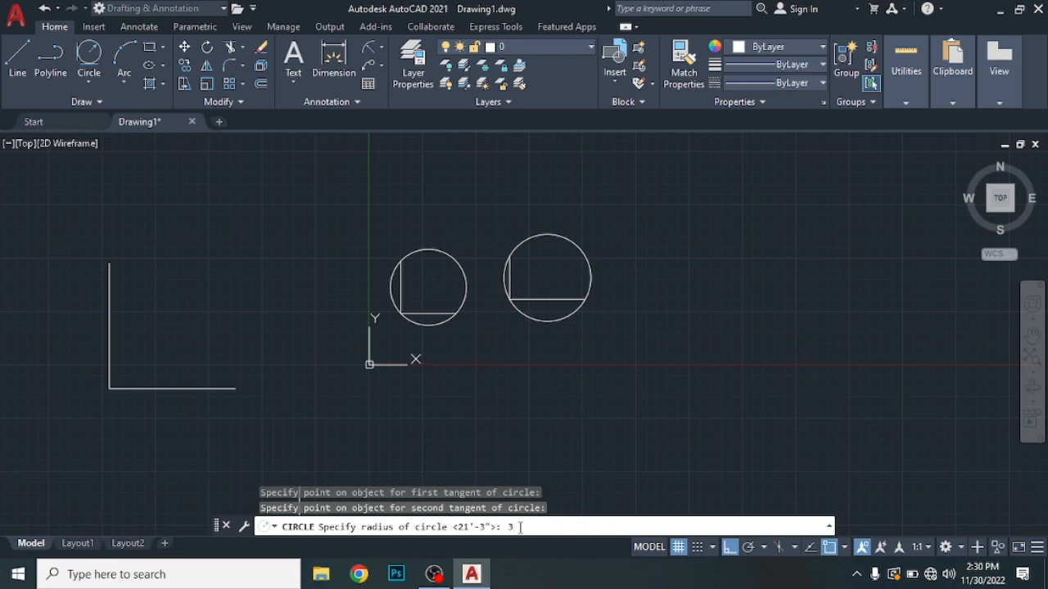
pyautogui.press('Return')
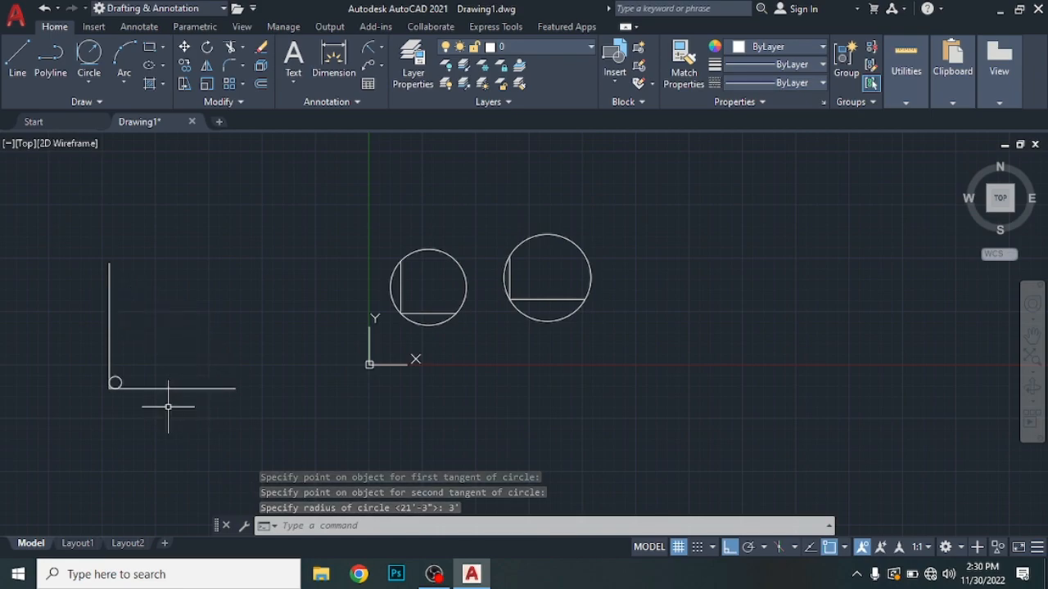
# Examine how the small circle touches both lines at the left L shape's corner.
pyautogui.scroll(4, 82, 401)
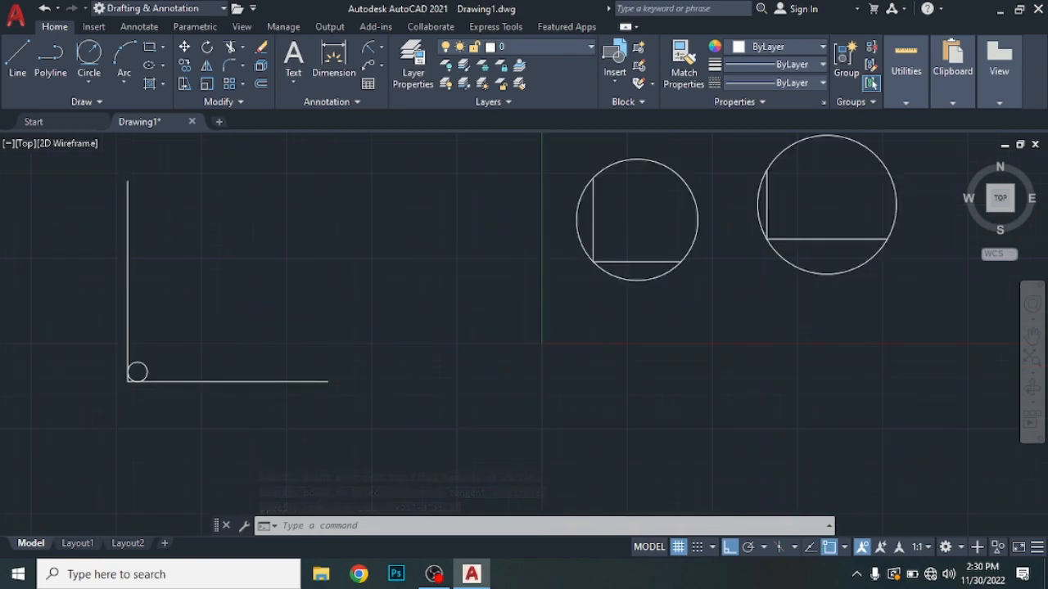
pyautogui.scroll(6, 139, 365)
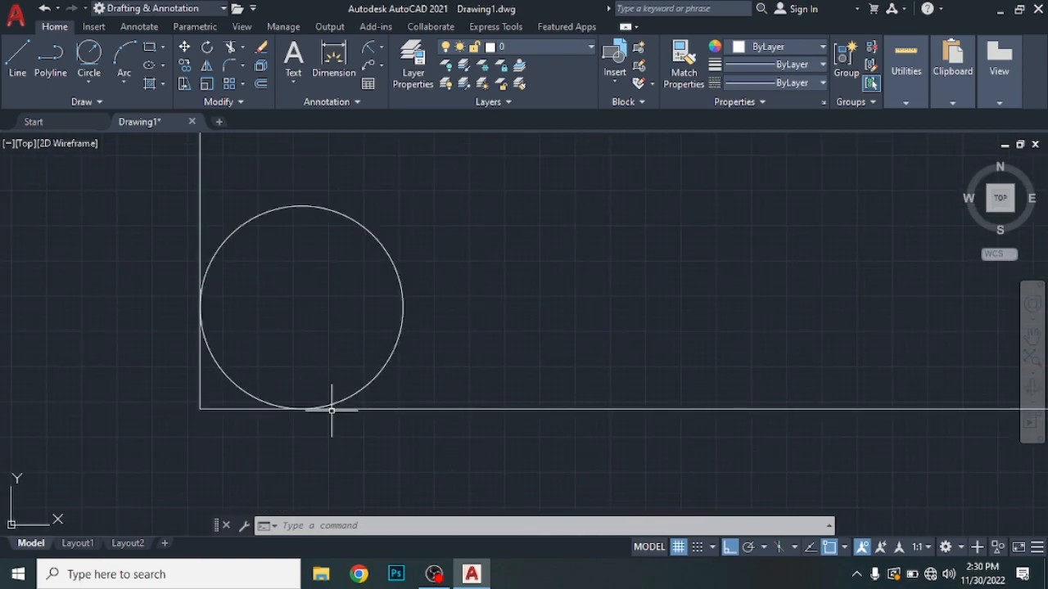
pyautogui.scroll(-7, 321, 412)
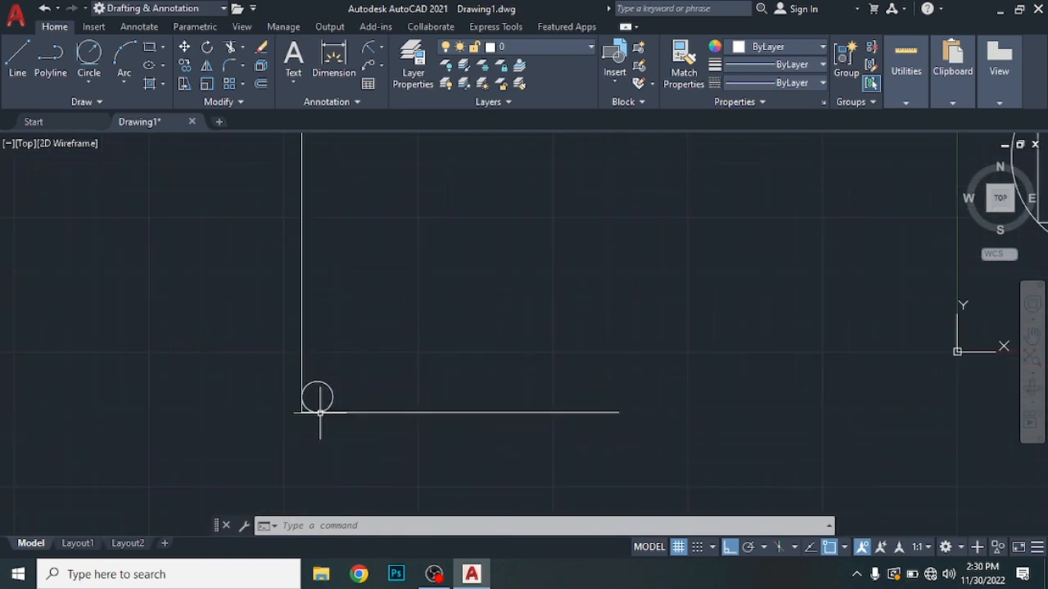
pyautogui.scroll(2, 441, 299)
pyautogui.moveTo(440, 299); pyautogui.dragTo(295, 361, button='middle')
pyautogui.scroll(-4, 289, 363)
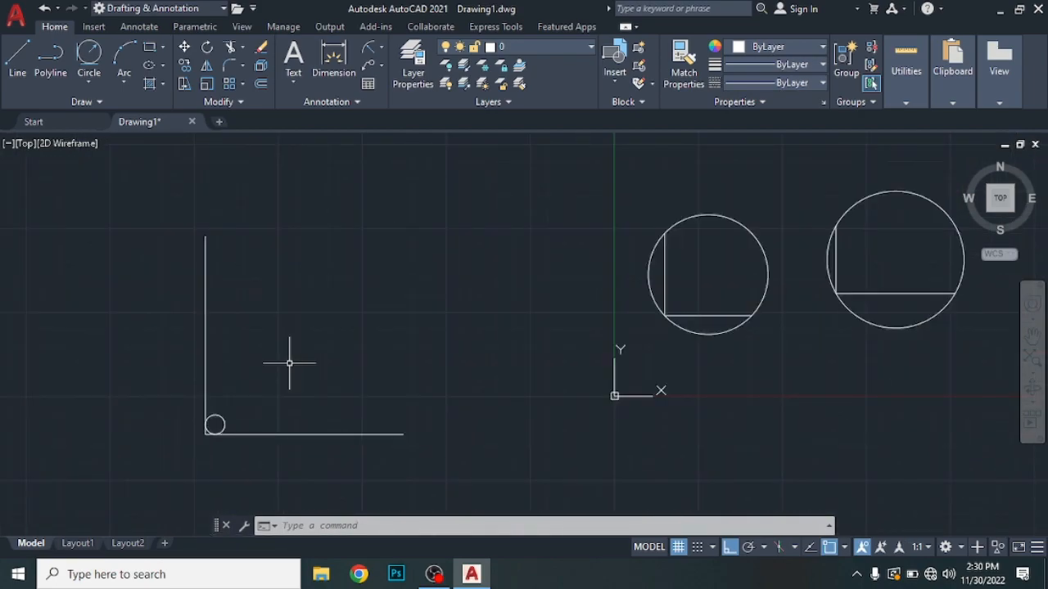
pyautogui.click(92, 84)
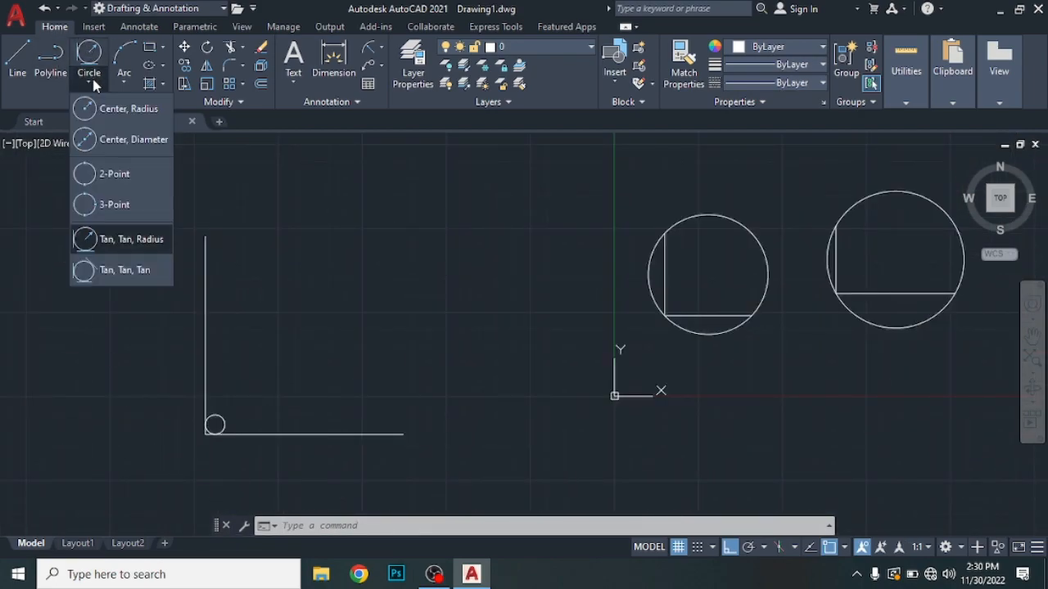
pyautogui.click(117, 175)
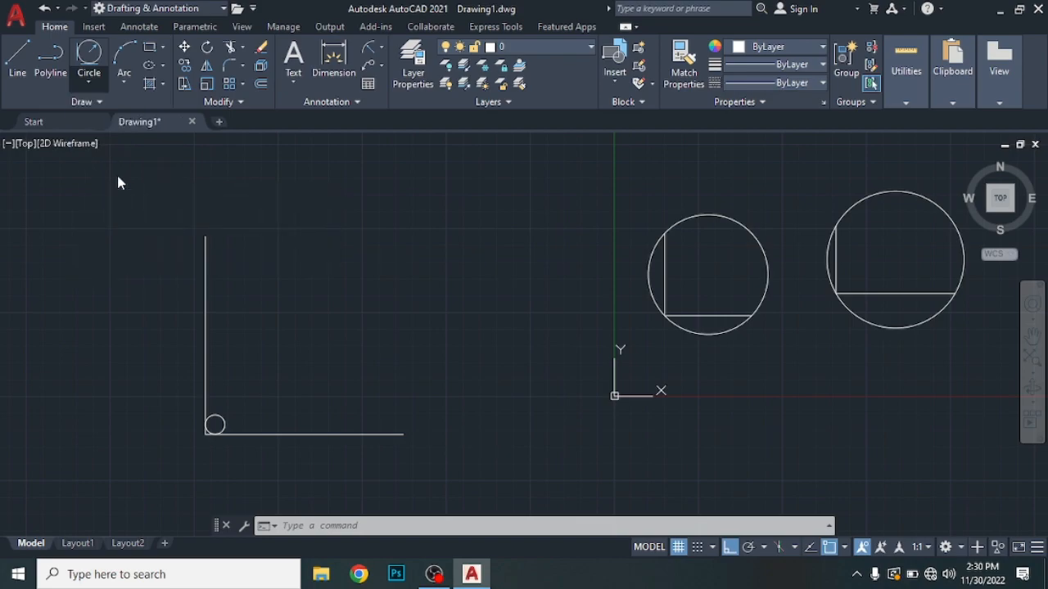
pyautogui.click(206, 236)
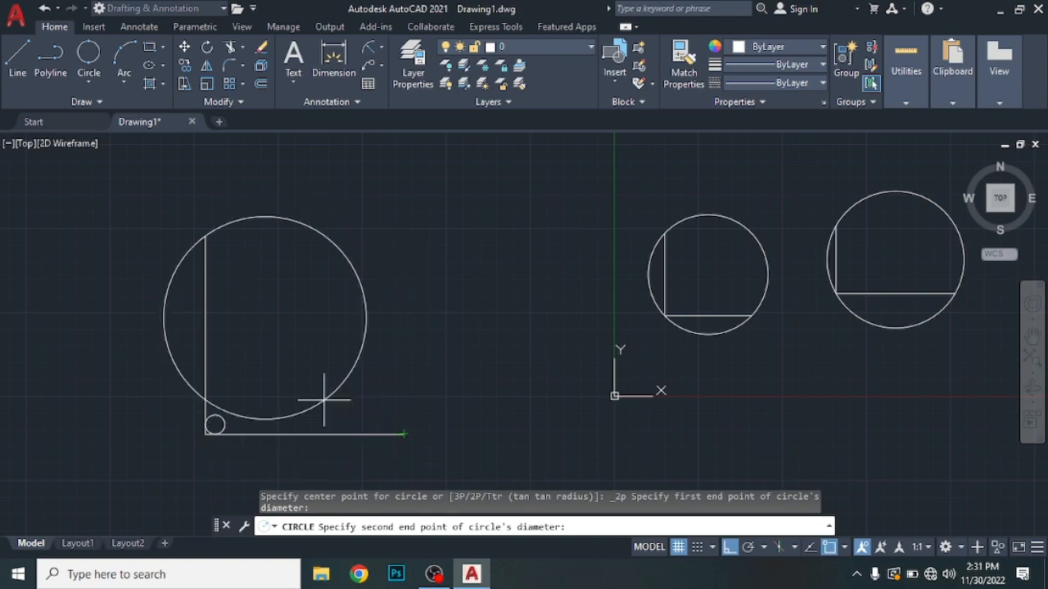
pyautogui.press('Escape')
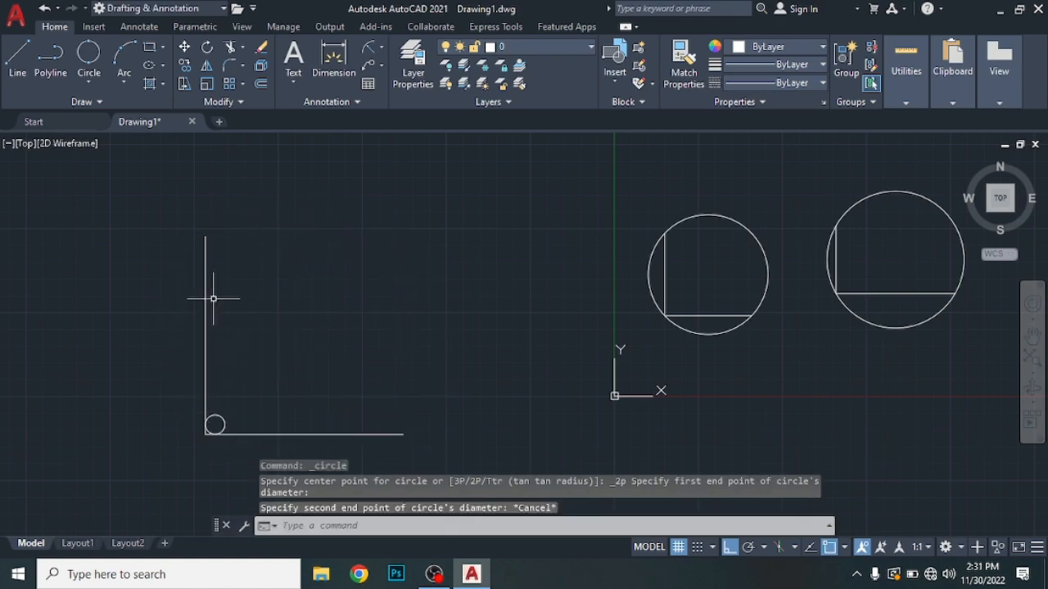
pyautogui.click(102, 85)
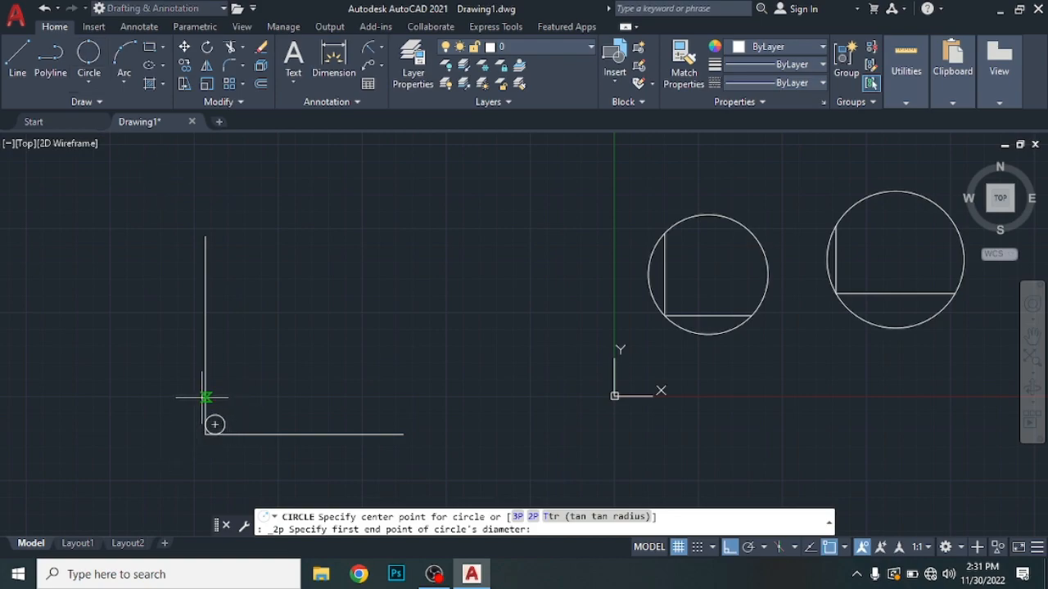
pyautogui.click(206, 401)
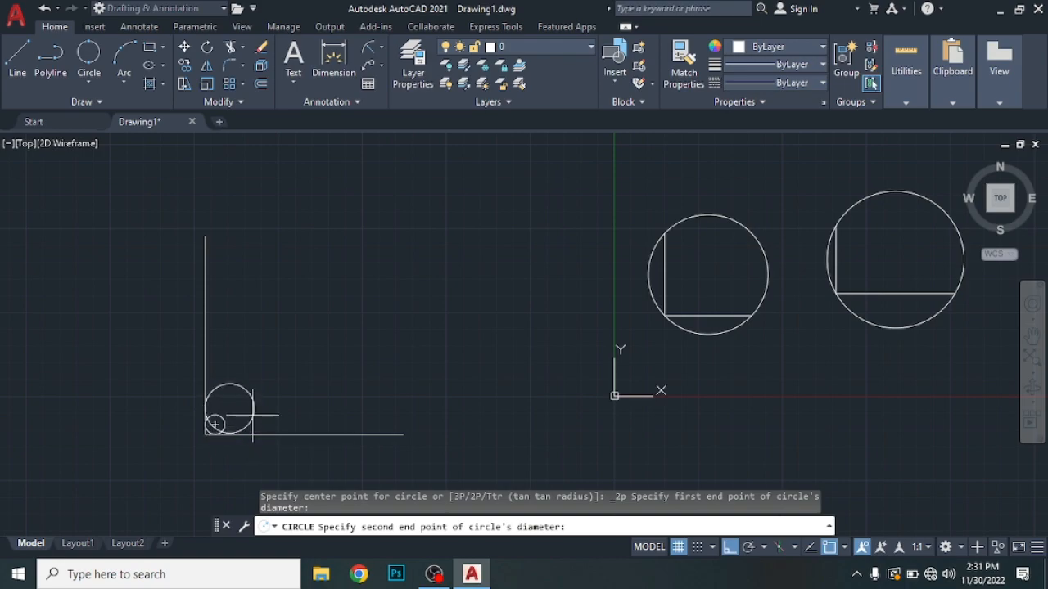
pyautogui.press('Escape')
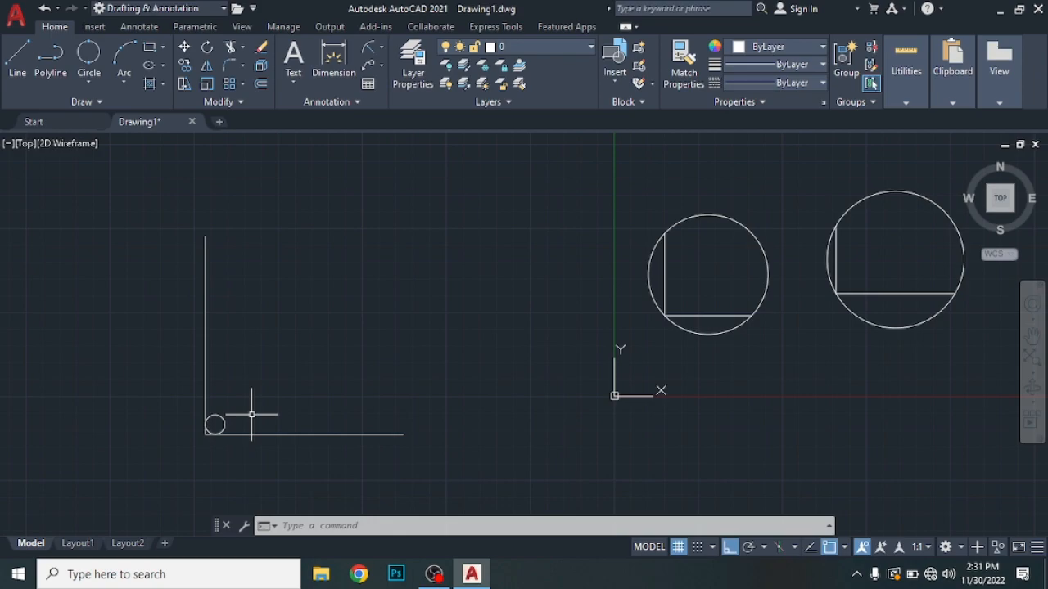
# Draw a second Tan, Tan, Radius circle tangent to the left L shape's two lines, with a radius of 15'.
pyautogui.click(93, 86)
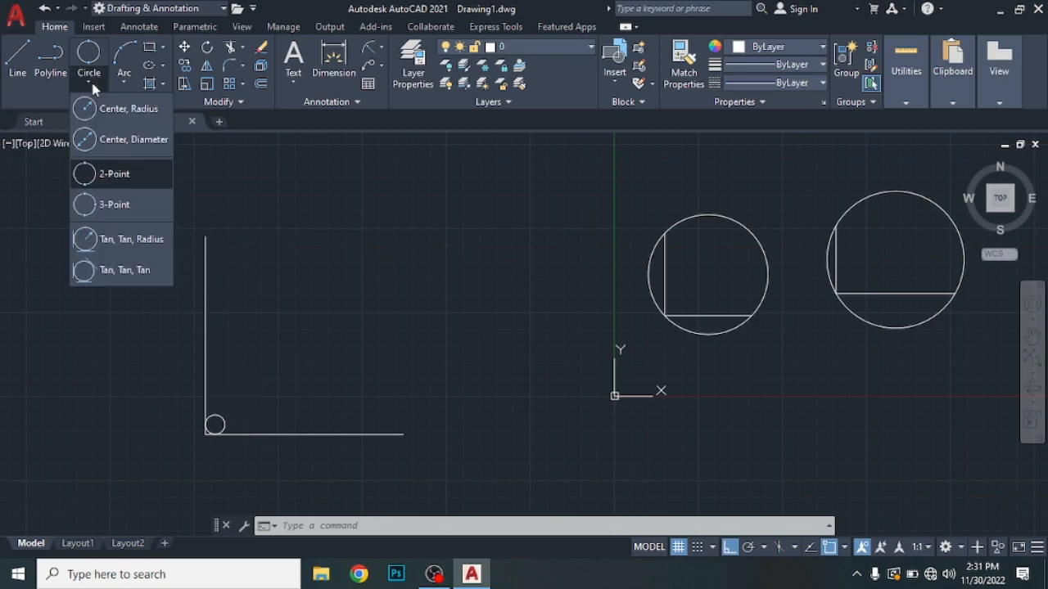
pyautogui.click(155, 240)
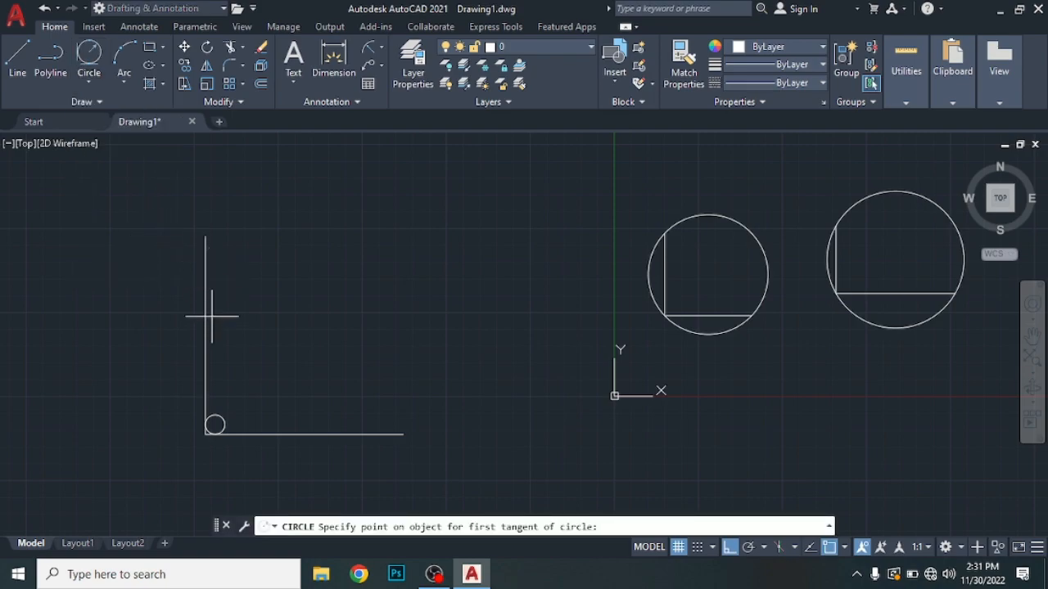
pyautogui.click(206, 399)
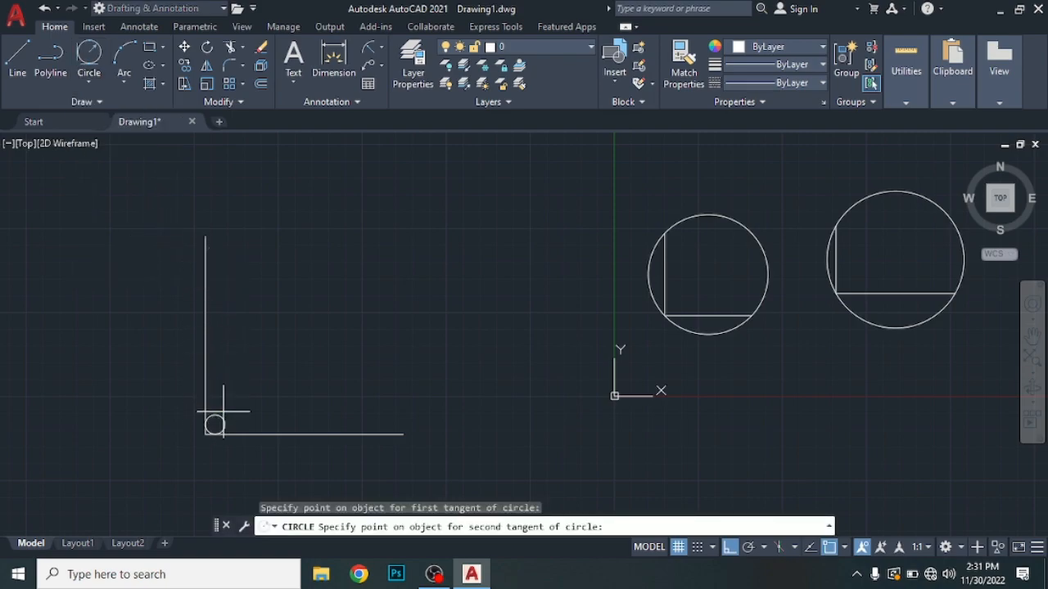
pyautogui.click(248, 434)
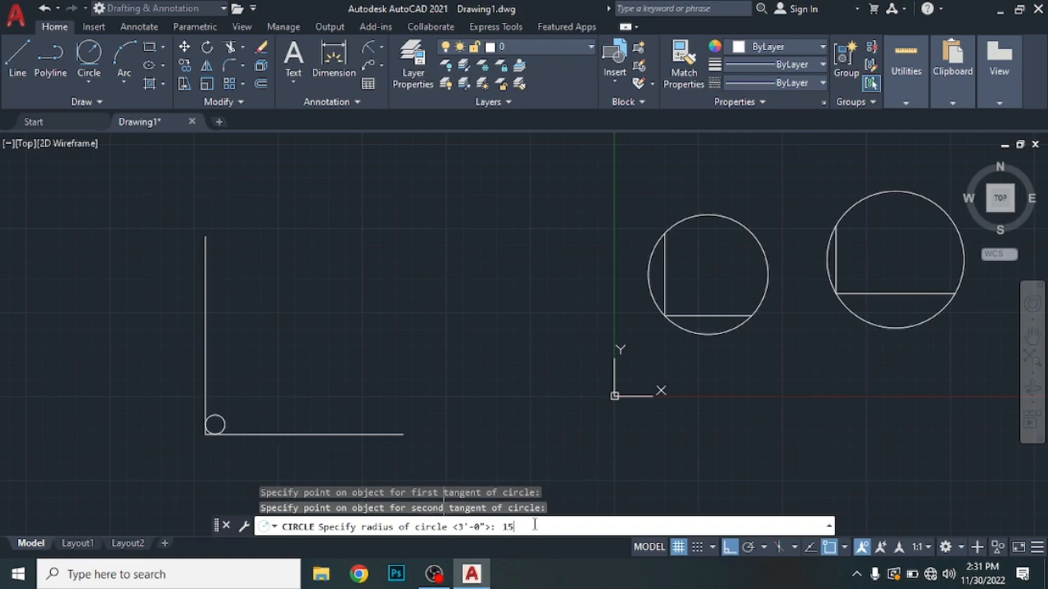
pyautogui.press('Return')
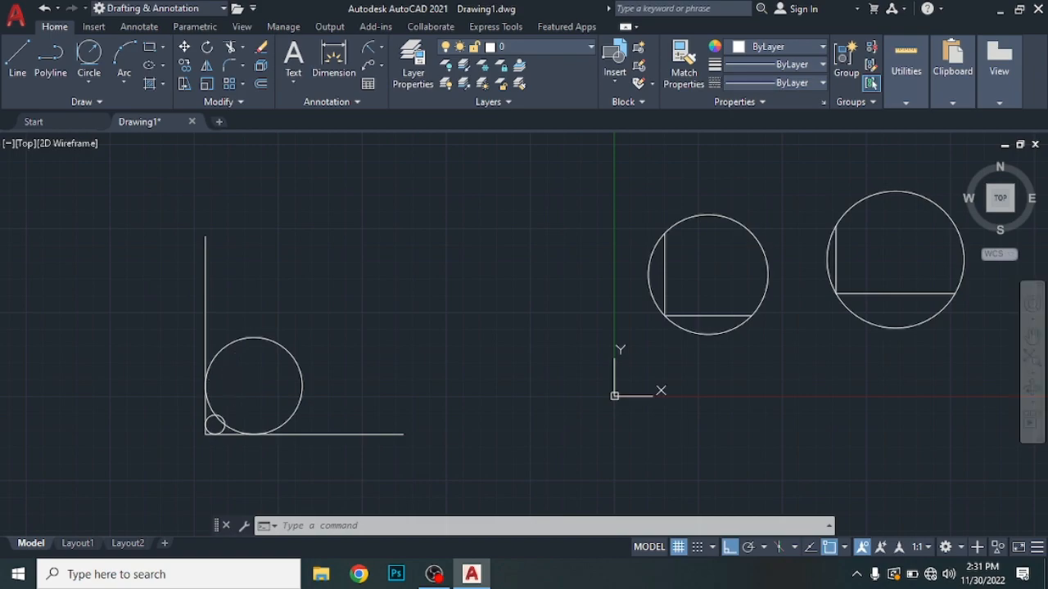
# Draw a U shape from three connected lines, two of about equal height and a horizontal base, in the empty area right of the existing circles.
pyautogui.scroll(-4, 360, 302)
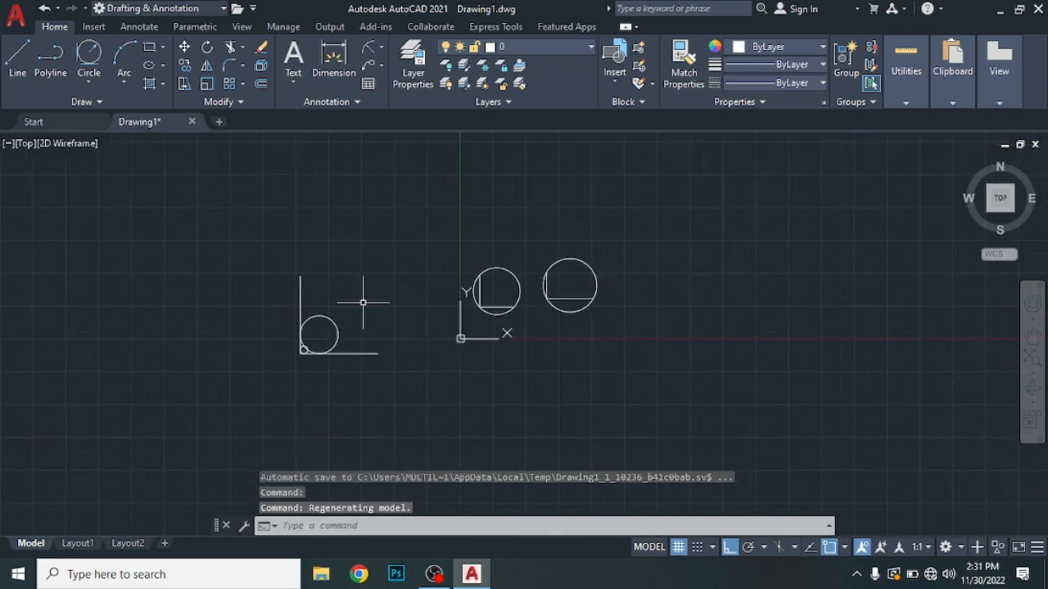
pyautogui.scroll(-4, 365, 305)
pyautogui.moveTo(517, 304); pyautogui.dragTo(241, 381, button='middle')
pyautogui.scroll(2, 206, 330)
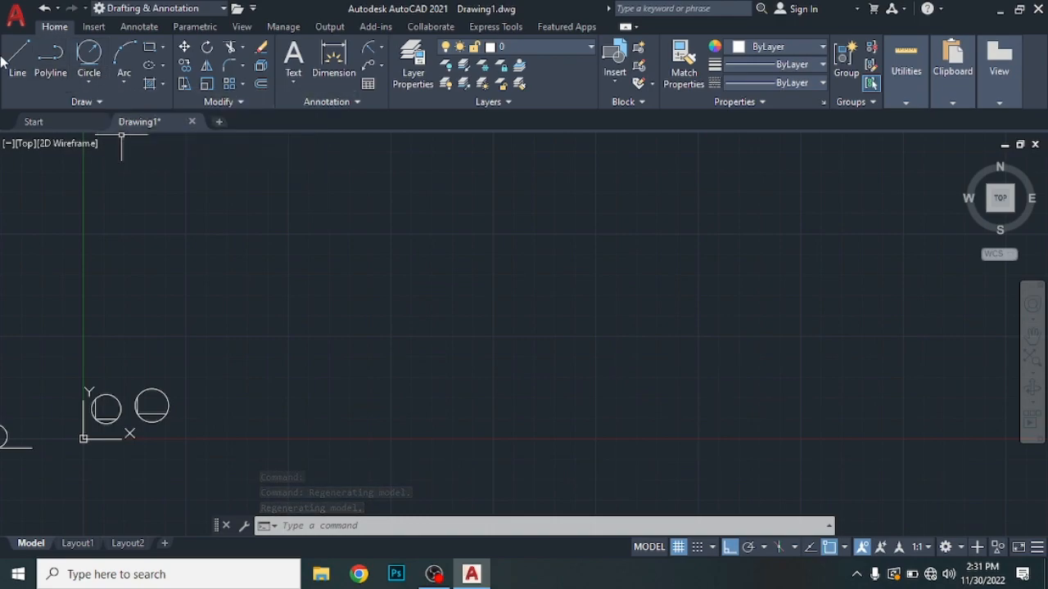
pyautogui.click(476, 254)
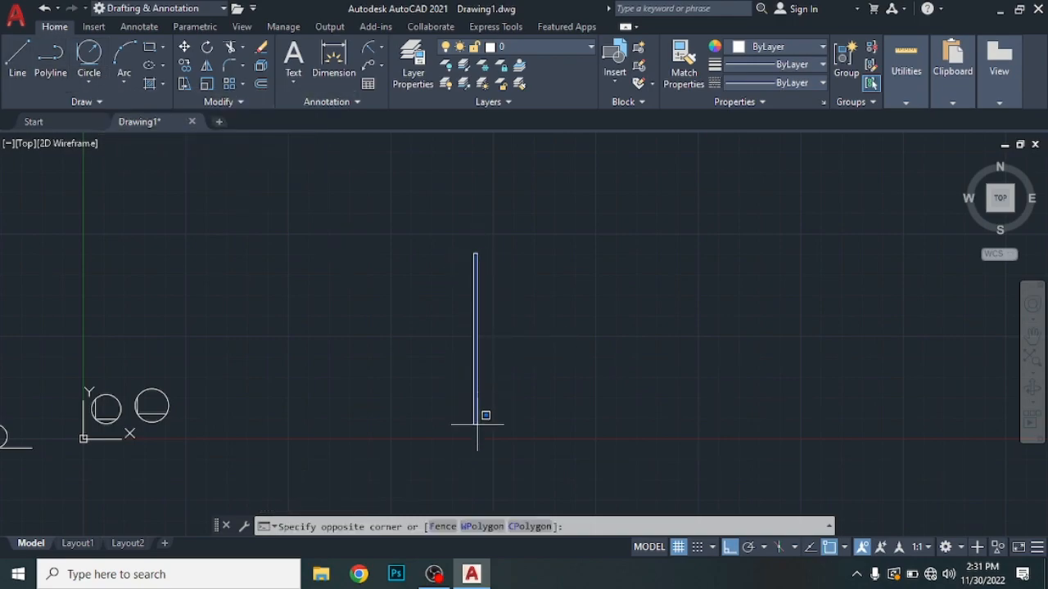
pyautogui.click(17, 57)
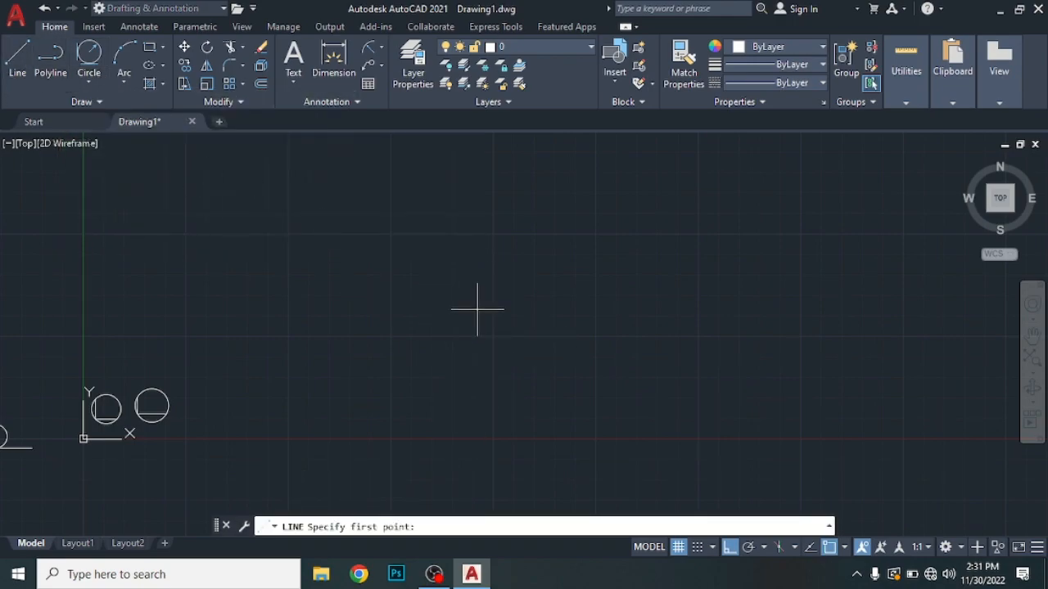
pyautogui.click(457, 241)
pyautogui.click(459, 425)
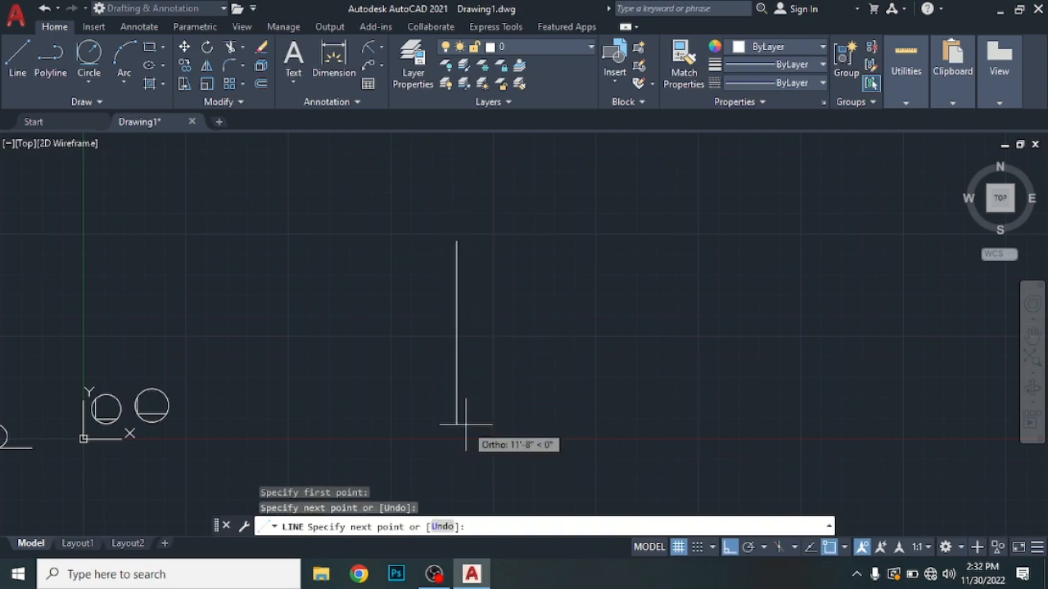
pyautogui.click(665, 423)
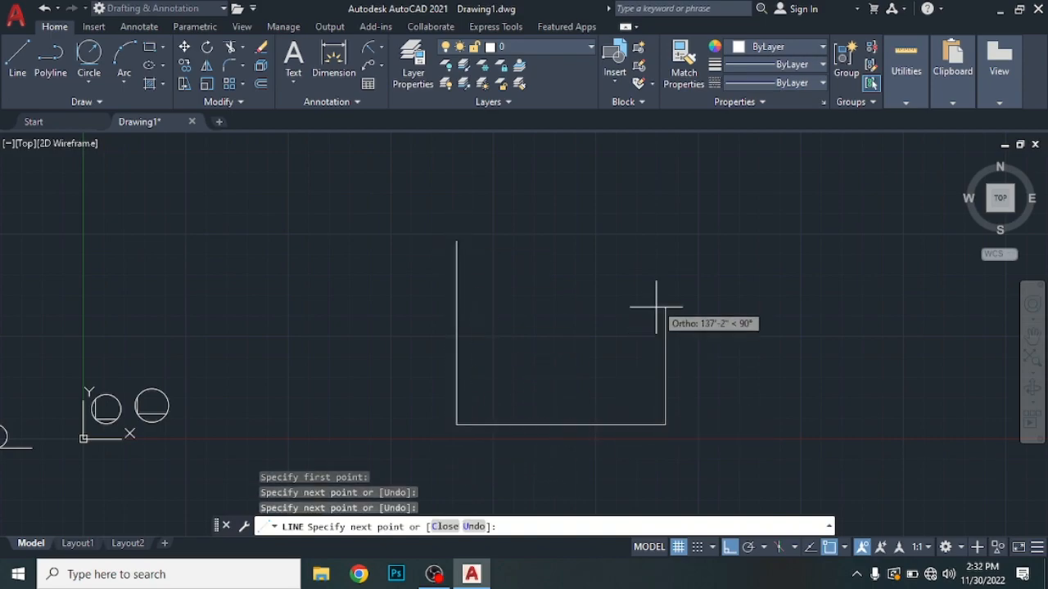
pyautogui.click(665, 241)
pyautogui.press('Escape')
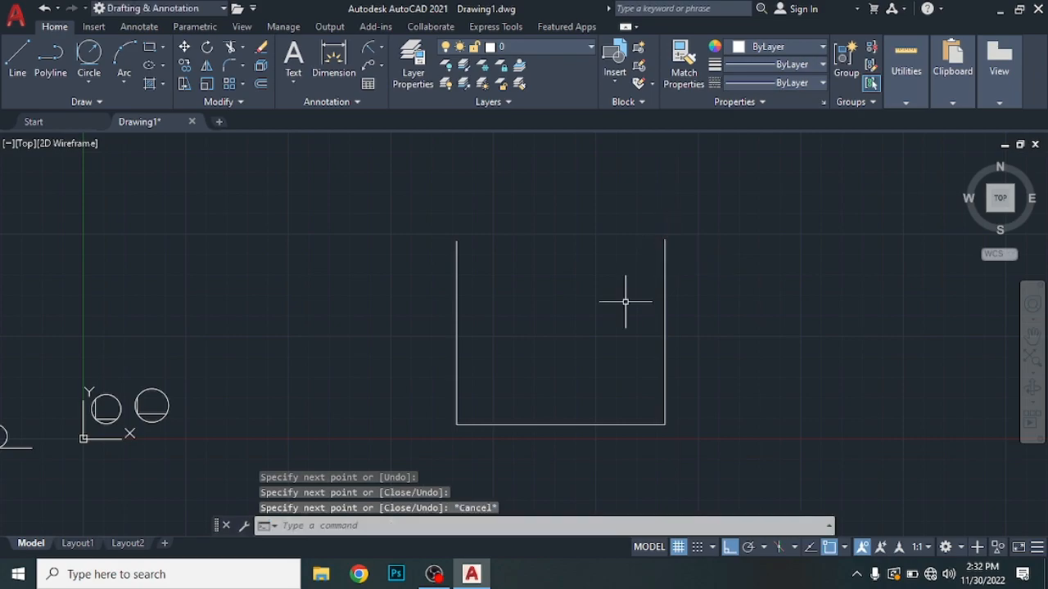
# Draw a second, wider and shallower U shape about 800' wide to the right of the first U shape.
pyautogui.scroll(-4, 386, 309)
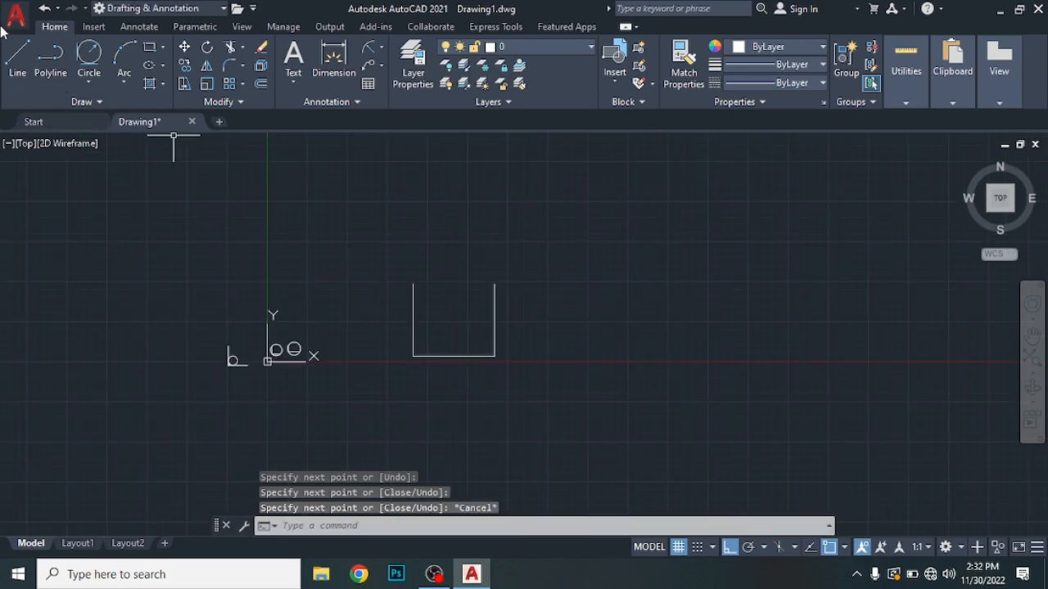
pyautogui.click(18, 59)
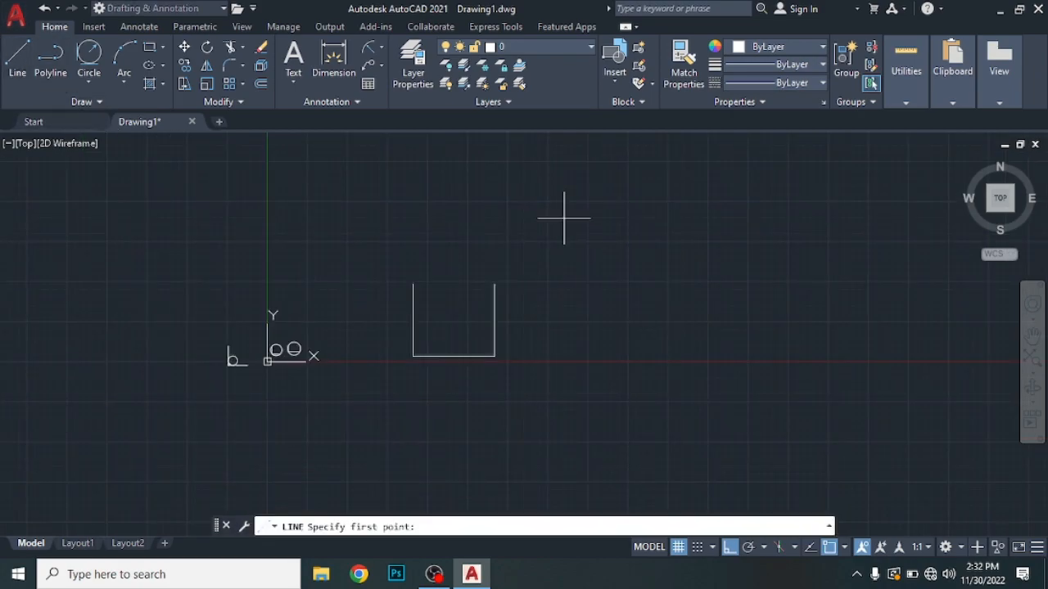
pyautogui.click(576, 292)
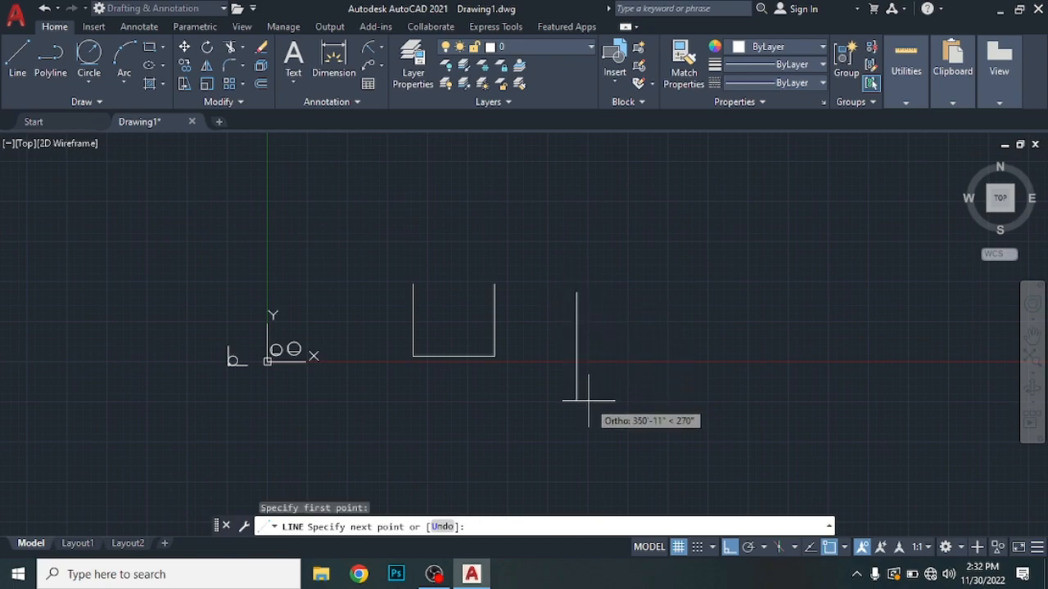
pyautogui.click(580, 340)
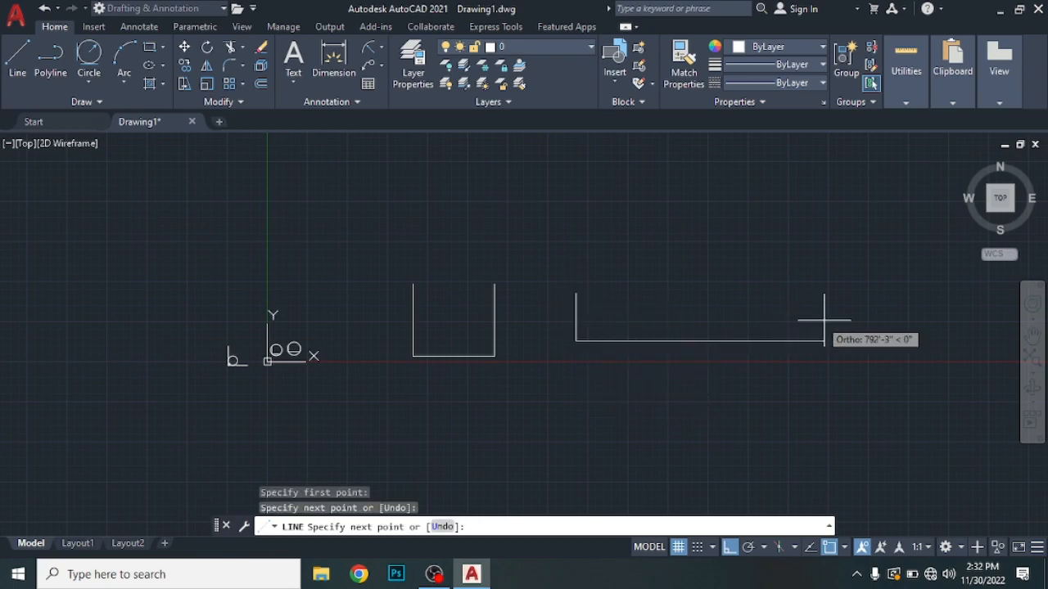
pyautogui.click(826, 322)
pyautogui.click(830, 286)
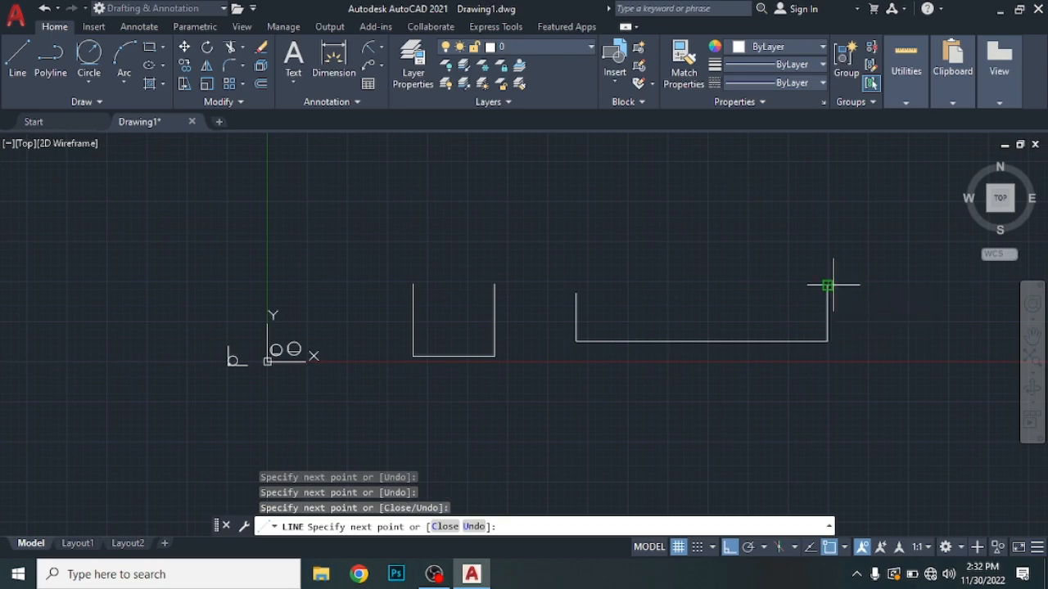
pyautogui.press('Escape')
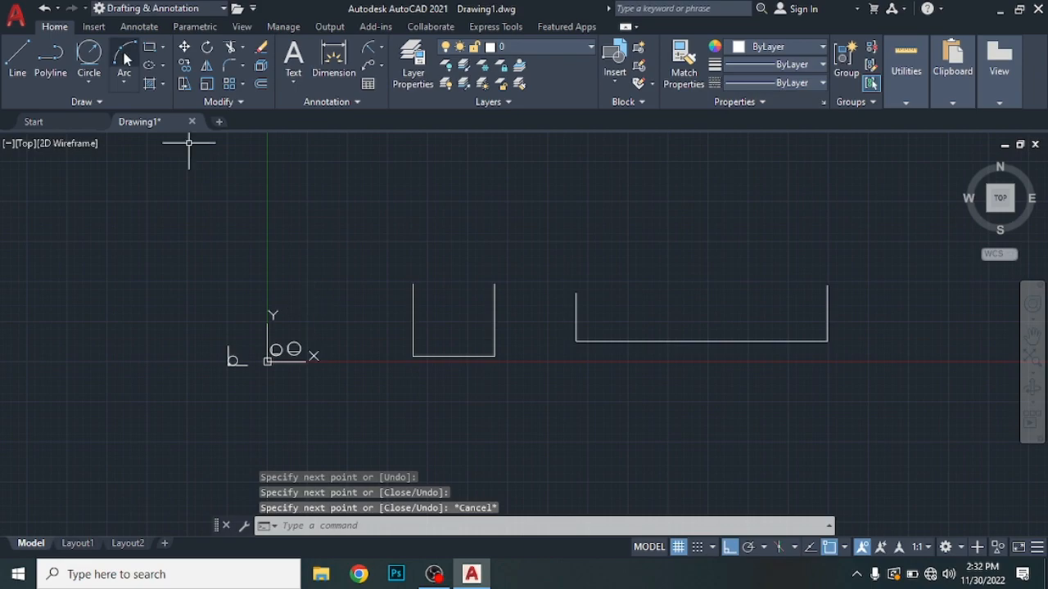
# Draw a Tan, Tan, Tan circle tangent to the left line, base and right line of the narrower U shape.
pyautogui.click(88, 83)
pyautogui.click(117, 272)
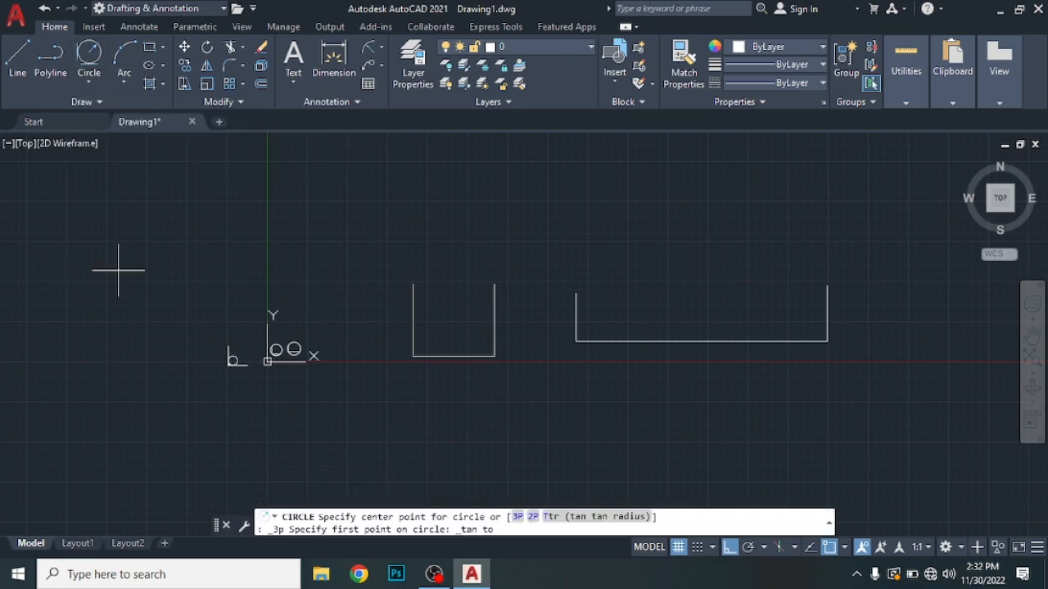
pyautogui.click(416, 319)
pyautogui.click(434, 354)
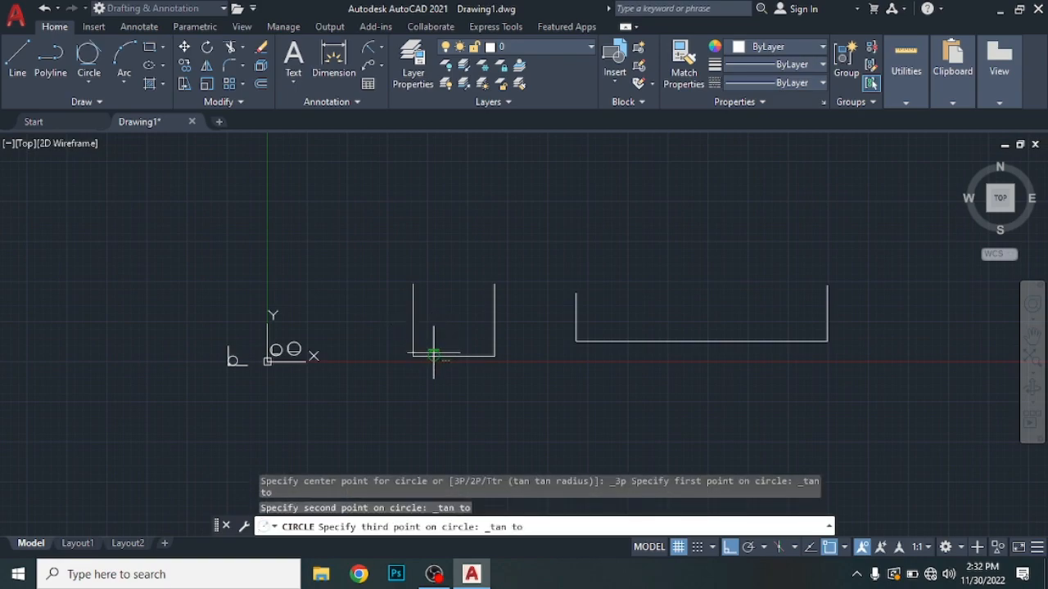
pyautogui.click(495, 293)
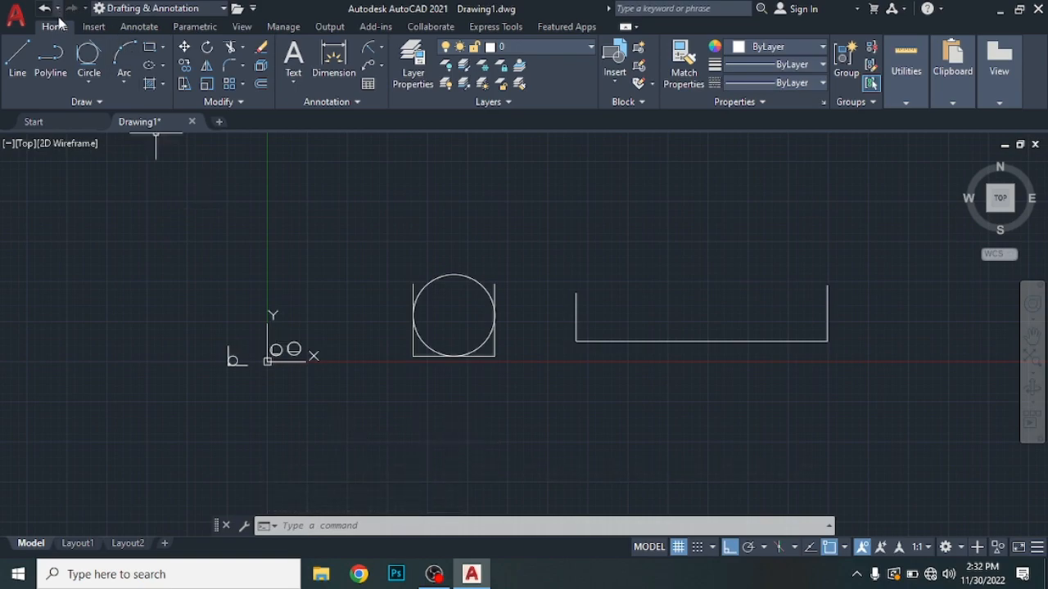
# Draw another Tan, Tan, Tan circle tangent to all three lines of the wider U shape.
pyautogui.click(87, 65)
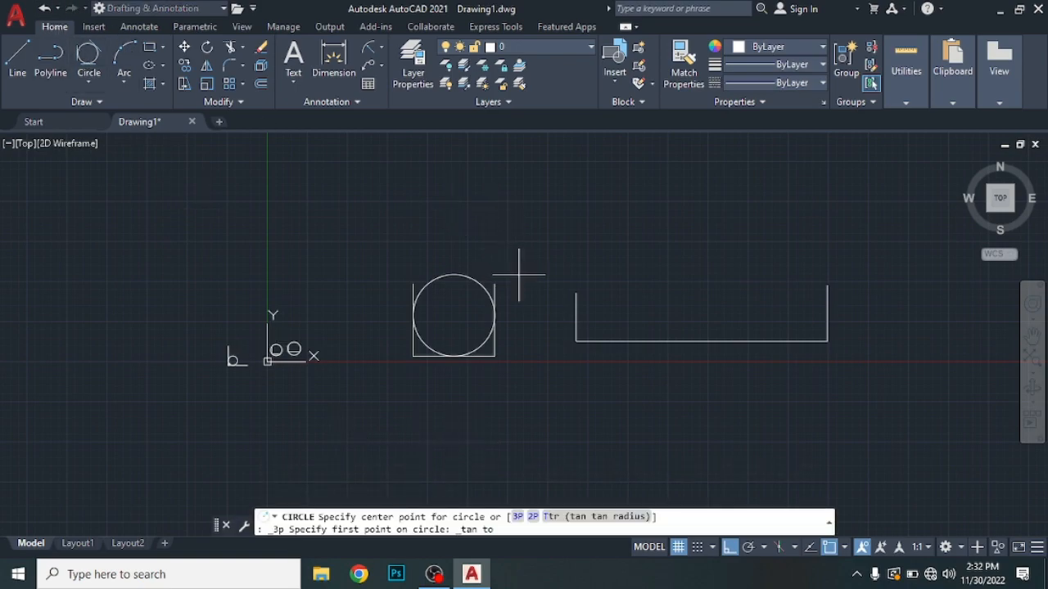
pyautogui.click(576, 313)
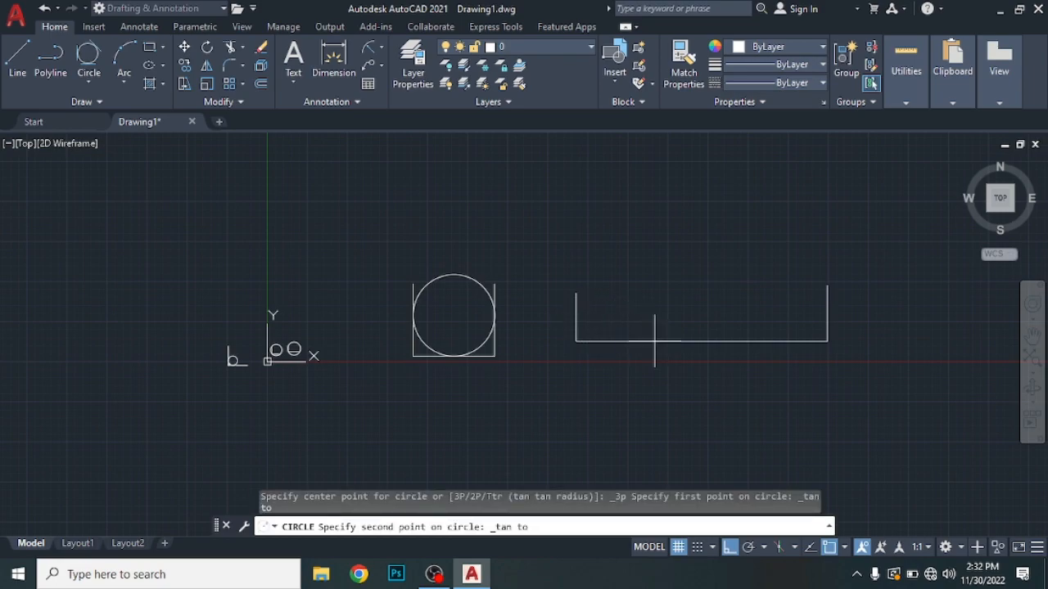
pyautogui.click(700, 342)
pyautogui.click(828, 304)
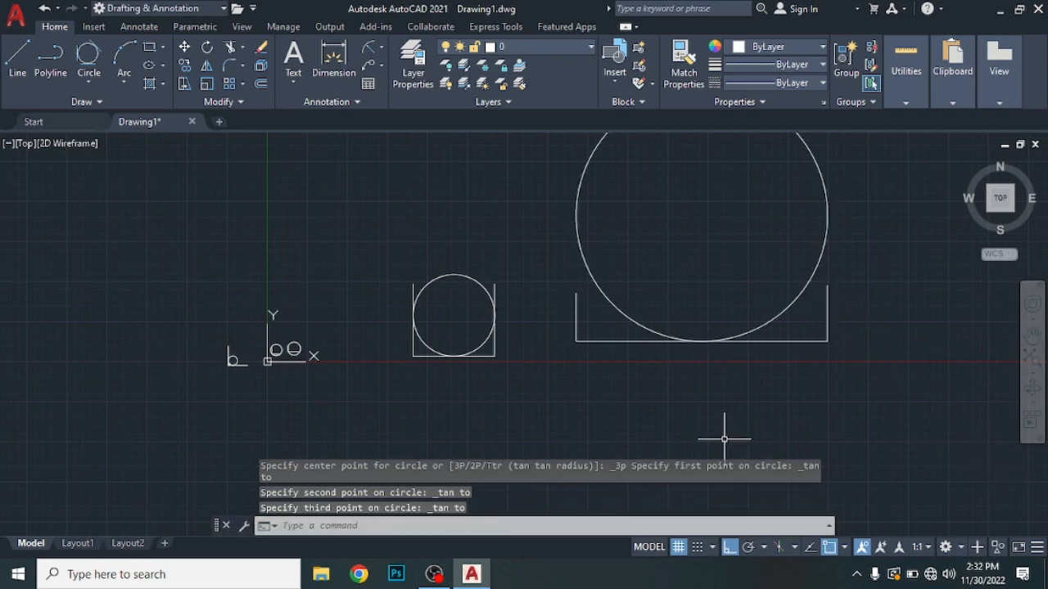
# Extend the wider U shape's two vertical lines up to its circle, and try to extend the narrower U shape's right line.
pyautogui.scroll(-2, 704, 380)
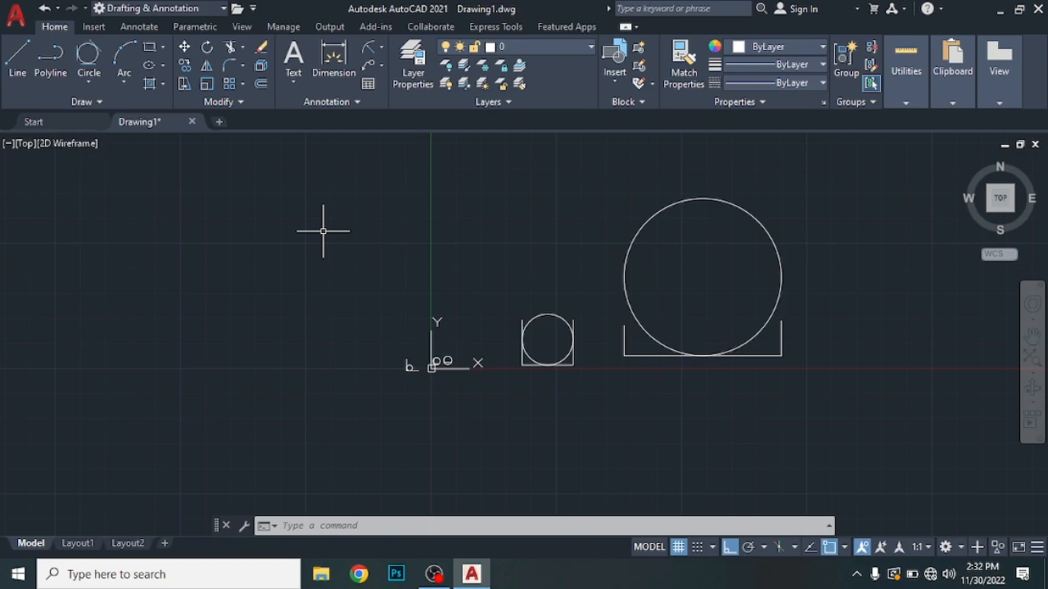
pyautogui.write('ex')
pyautogui.press('Return')
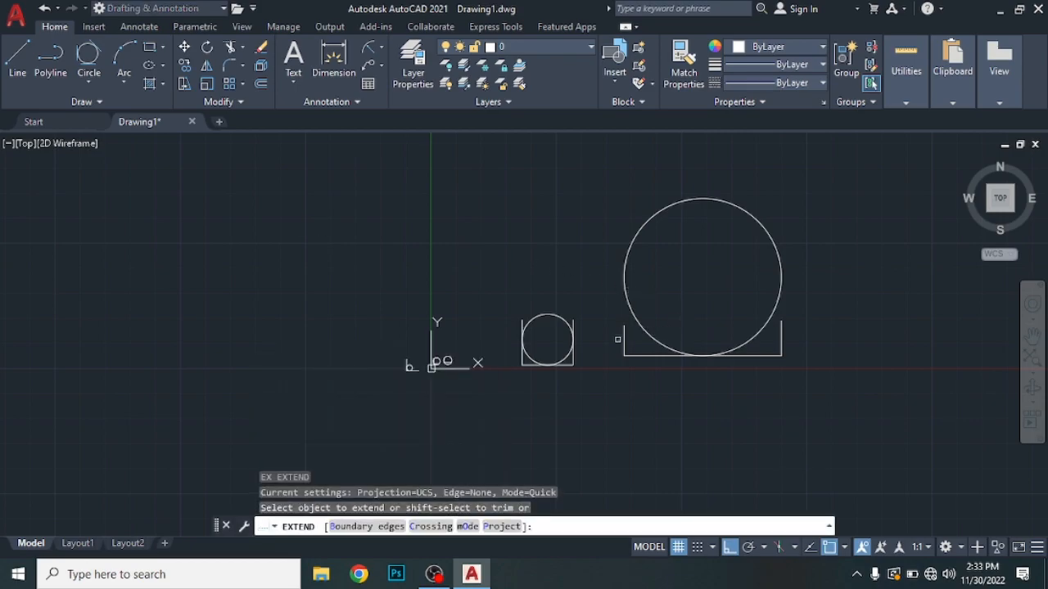
pyautogui.click(624, 340)
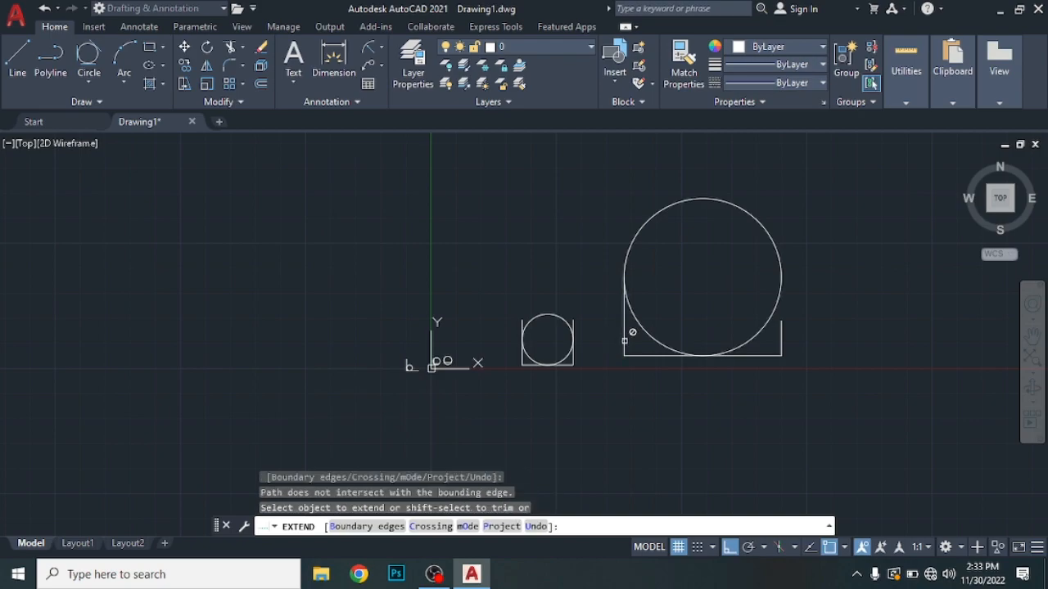
pyautogui.click(782, 339)
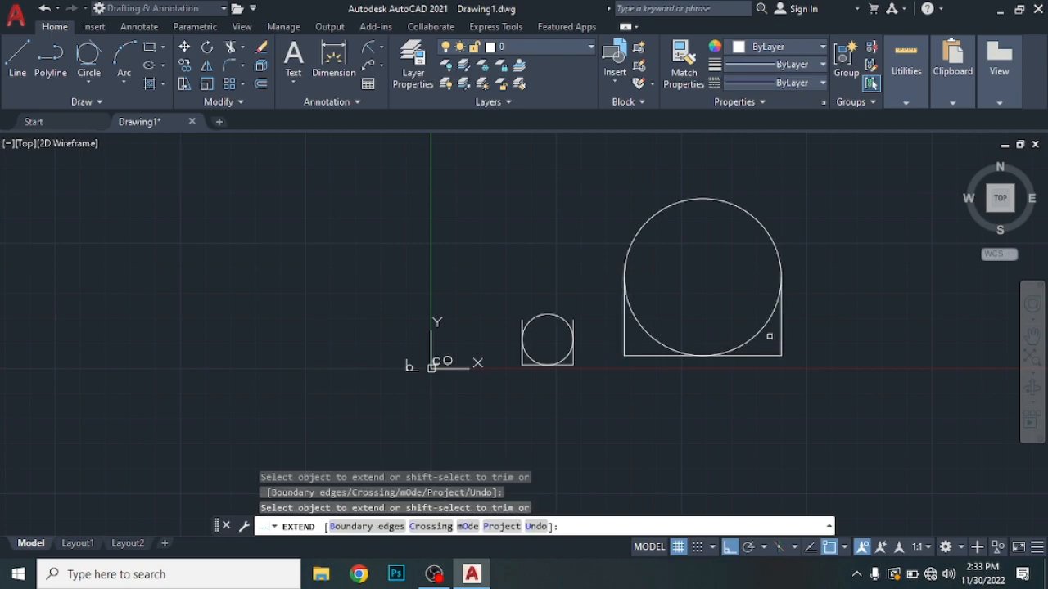
pyautogui.click(574, 328)
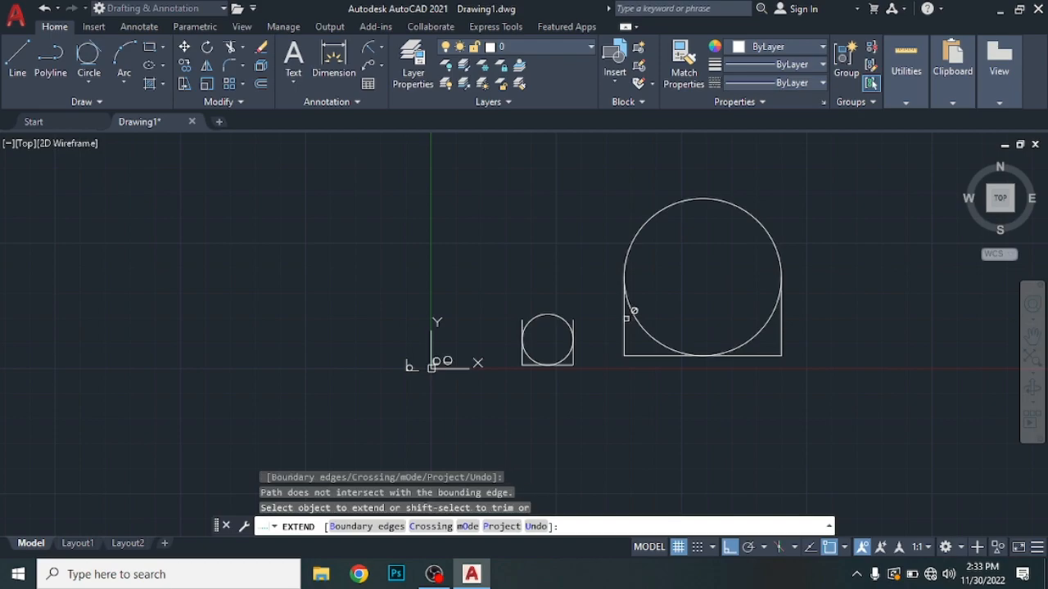
pyautogui.click(781, 293)
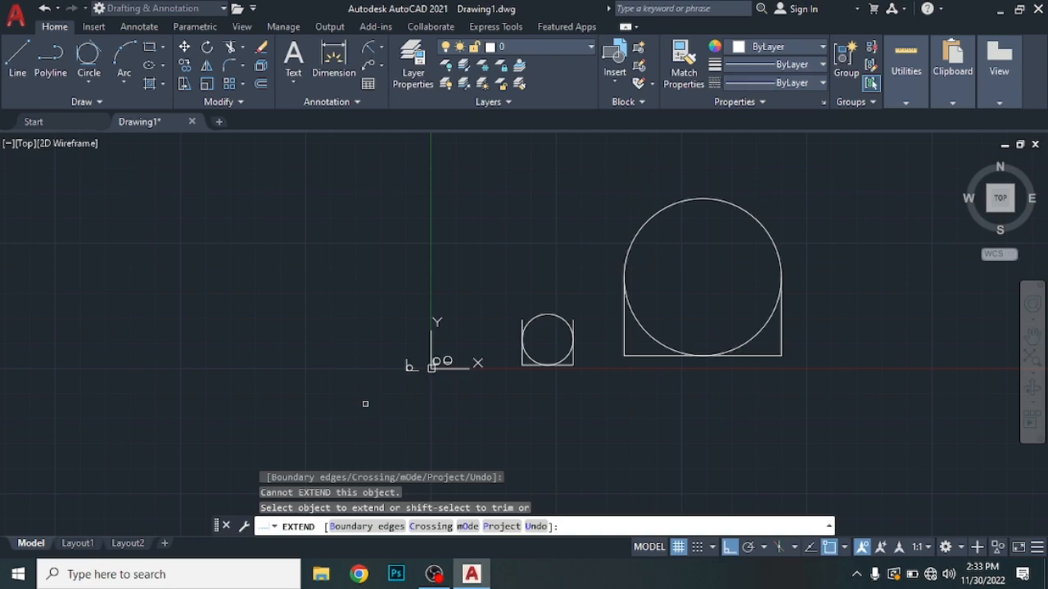
pyautogui.scroll(-2, 366, 404)
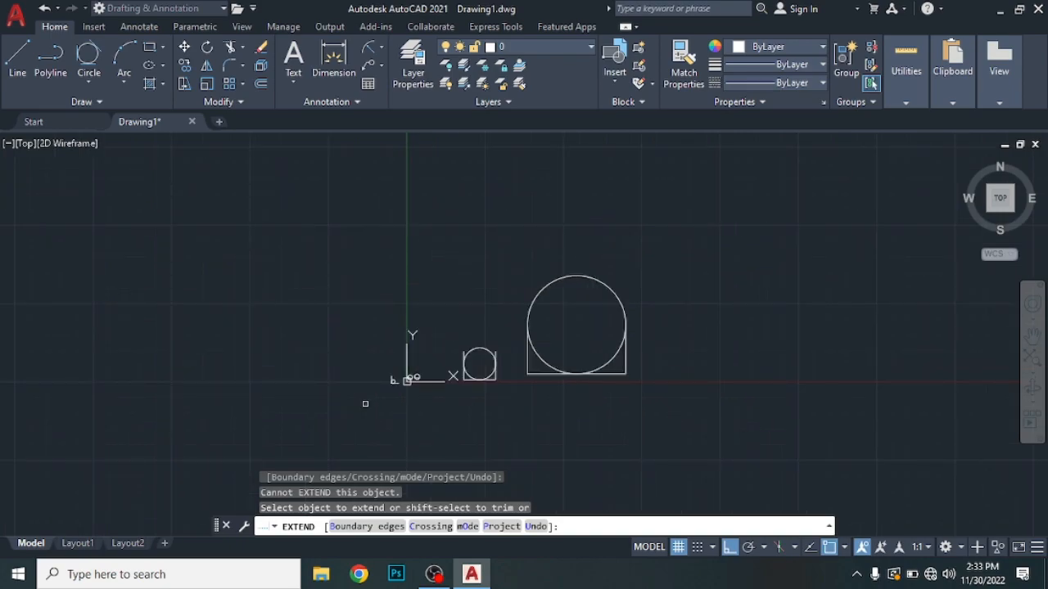